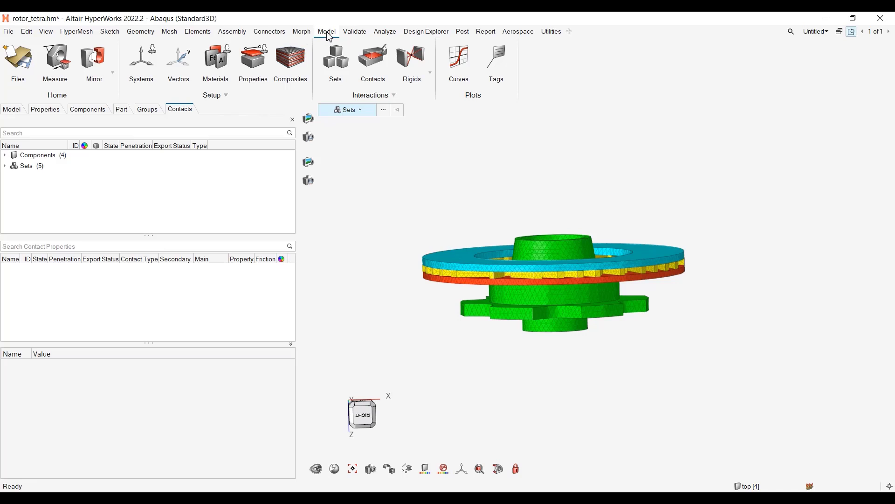
Activate the Contacts tools and examine the creation options for contact surfaces and contact properties
{"action": "left_click", "coordinate": [378, 60]}
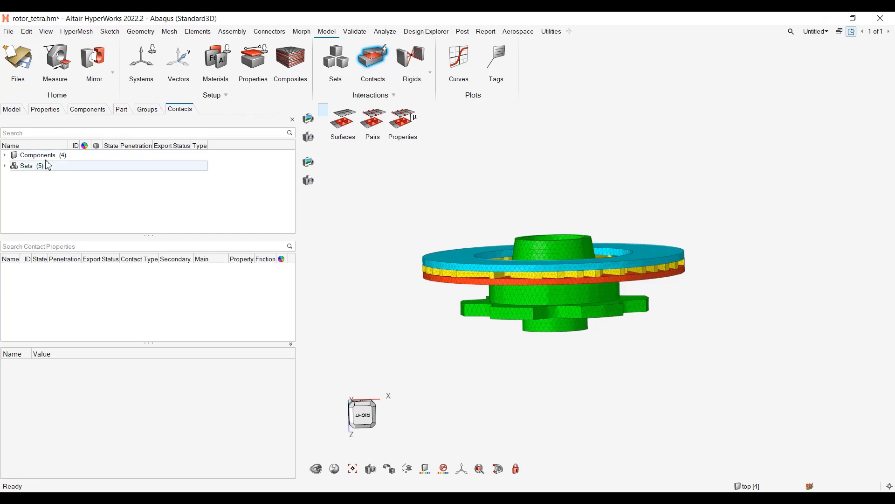
{"action": "right_click", "coordinate": [112, 205]}
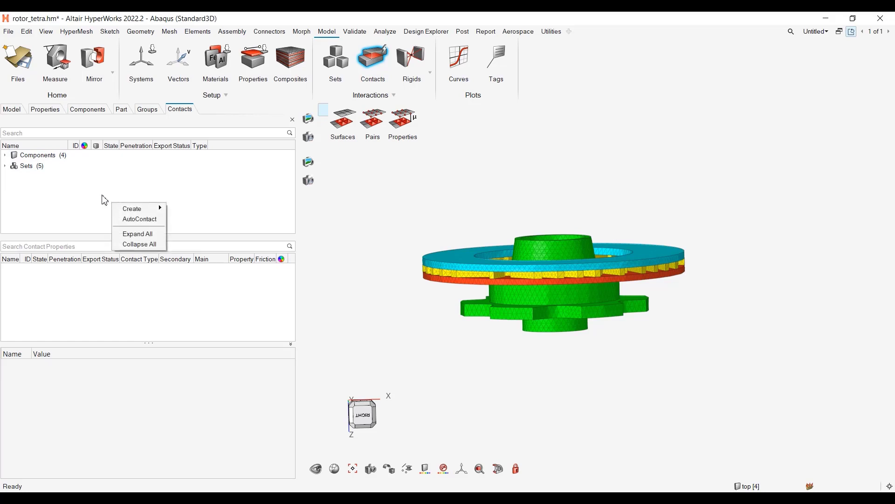
{"action": "mouse_move", "coordinate": [126, 212]}
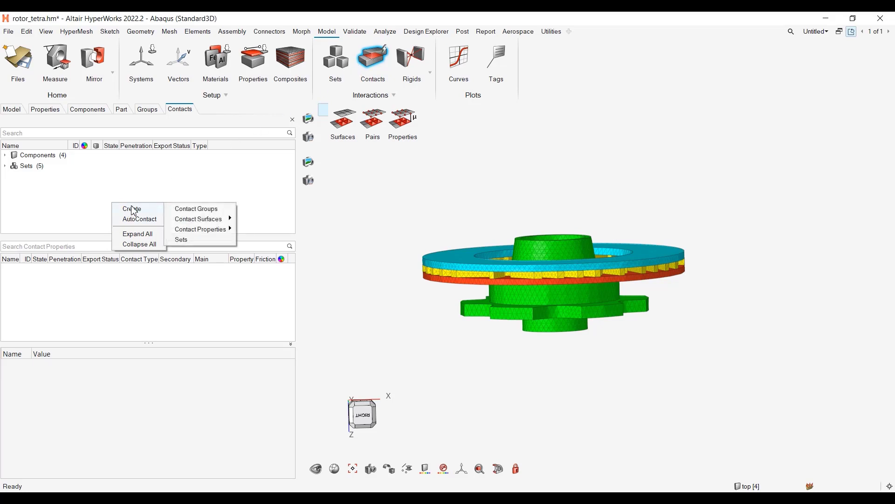
{"action": "mouse_move", "coordinate": [211, 221]}
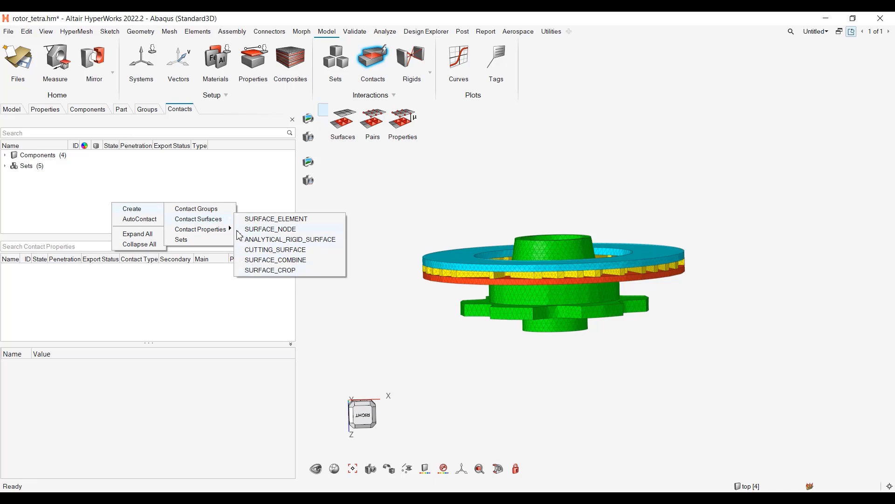
{"action": "mouse_move", "coordinate": [219, 236]}
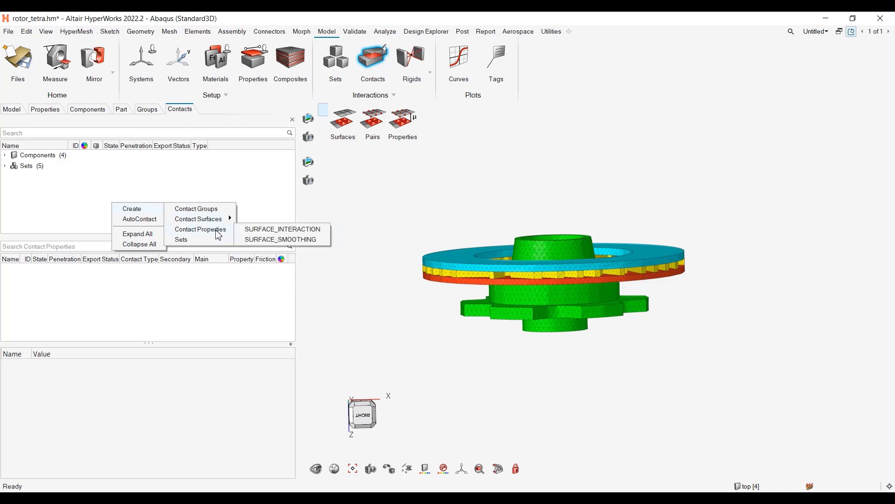
Start AutoContact and assign all four rotor components as the application region
{"action": "right_click", "coordinate": [149, 302]}
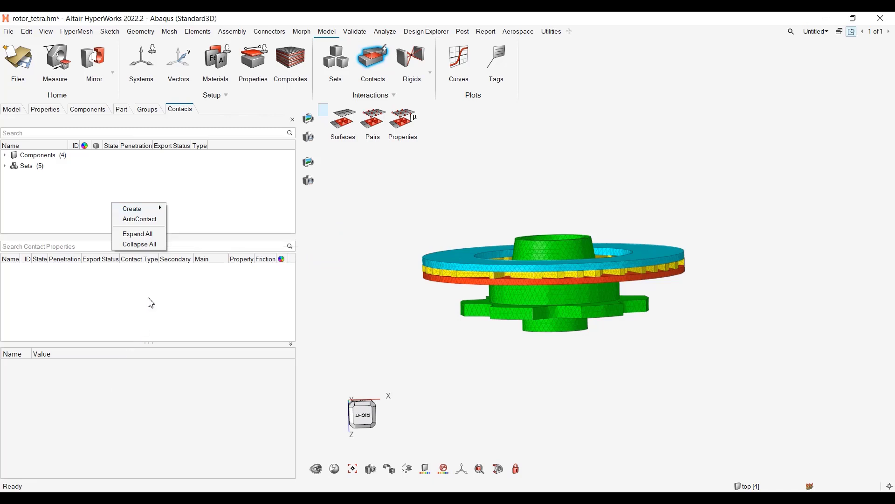
{"action": "mouse_move", "coordinate": [171, 307]}
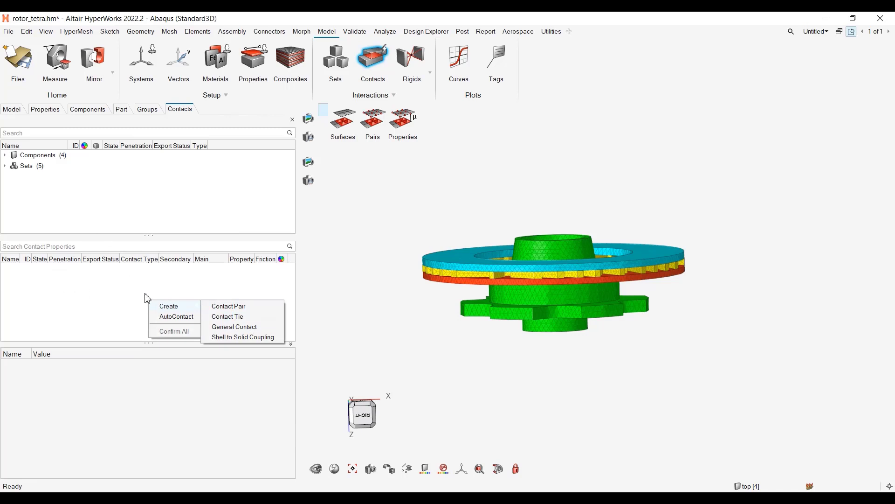
{"action": "left_click", "coordinate": [190, 319]}
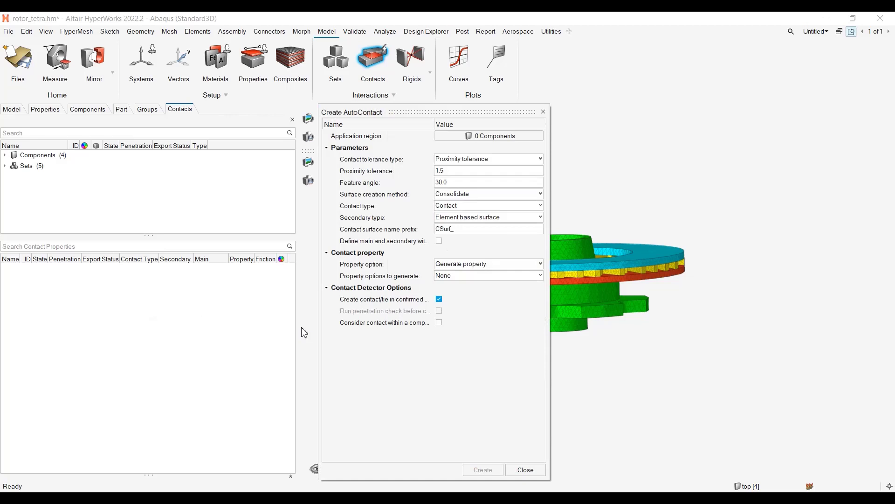
{"action": "left_click_drag", "start_coordinate": [490, 117], "coordinate": [249, 104]}
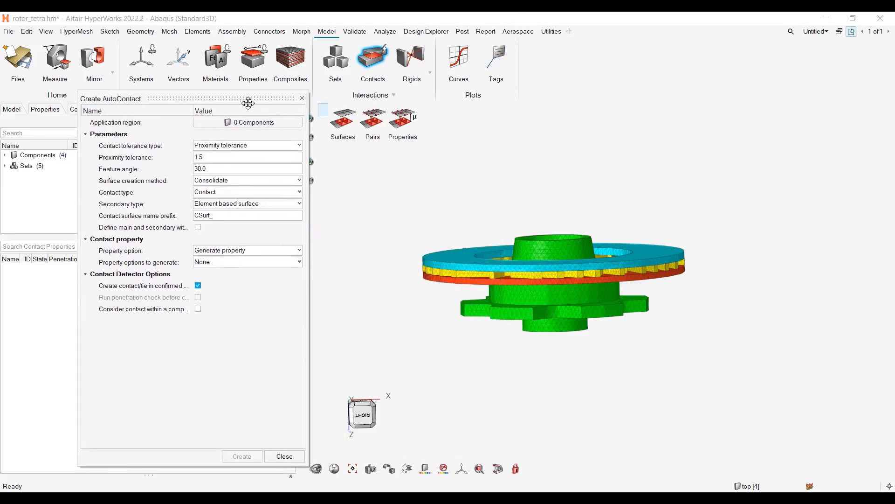
{"action": "left_click", "coordinate": [271, 127]}
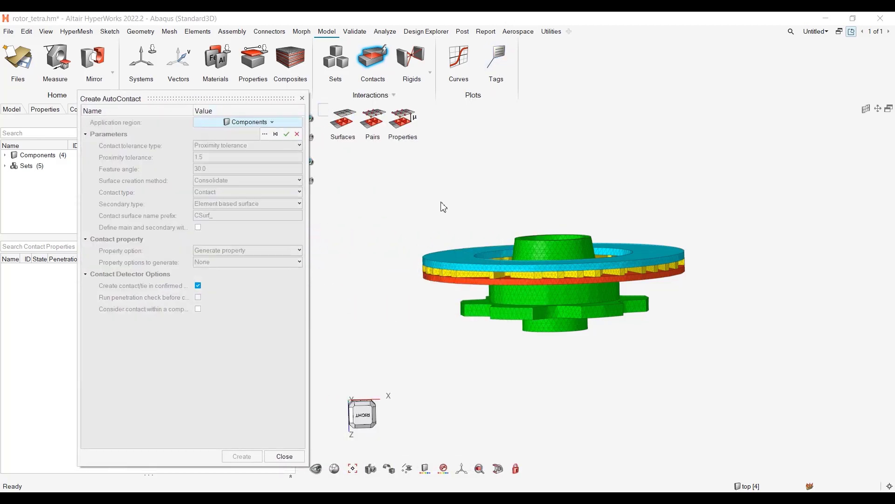
{"action": "left_click_drag", "start_coordinate": [418, 191], "coordinate": [826, 396]}
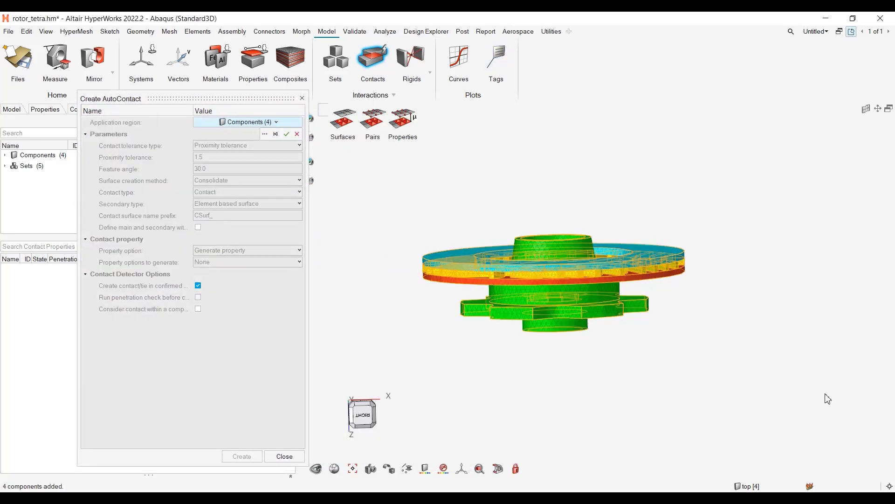
{"action": "left_click", "coordinate": [286, 134]}
Examine the AutoContact choices for contact tolerance type, surface creation method, contact type and secondary type
{"action": "left_click", "coordinate": [240, 146]}
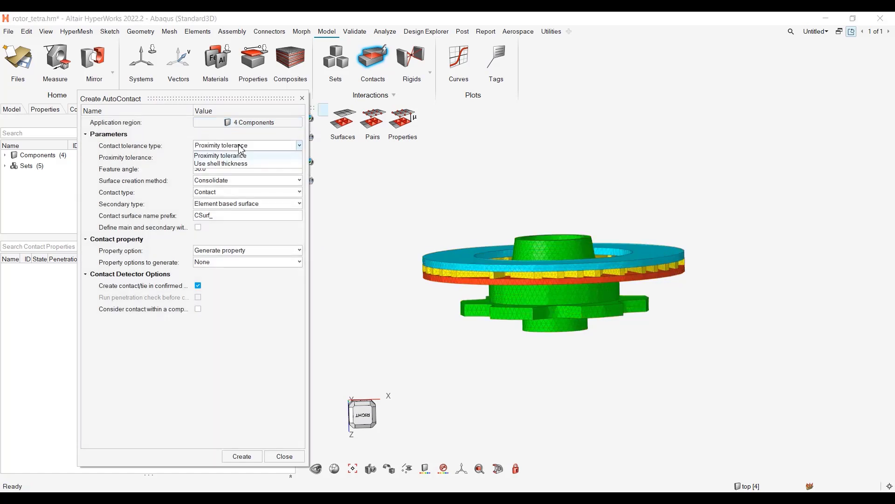
{"action": "left_click", "coordinate": [241, 147]}
{"action": "left_click", "coordinate": [243, 147]}
{"action": "left_click", "coordinate": [265, 156]}
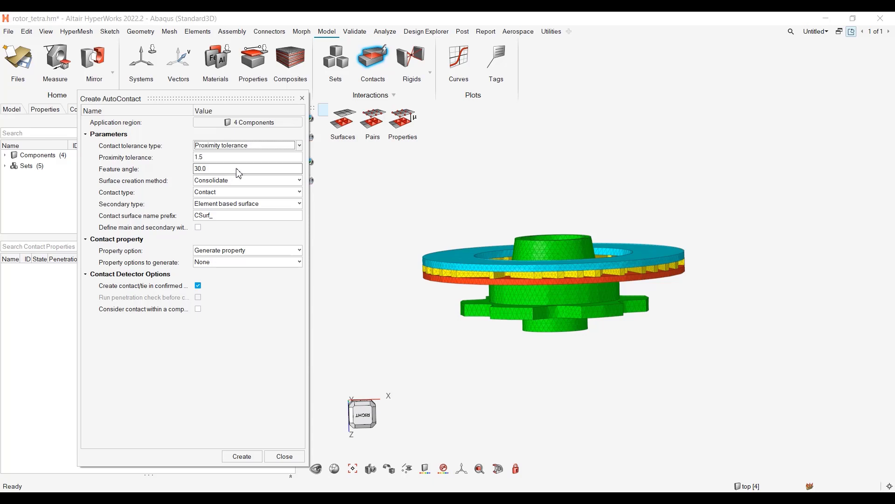
{"action": "left_click", "coordinate": [299, 180]}
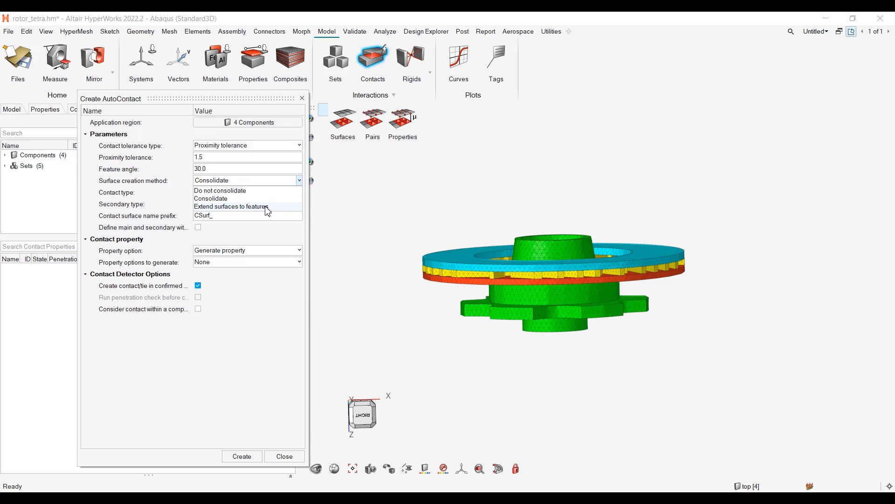
{"action": "left_click", "coordinate": [221, 201]}
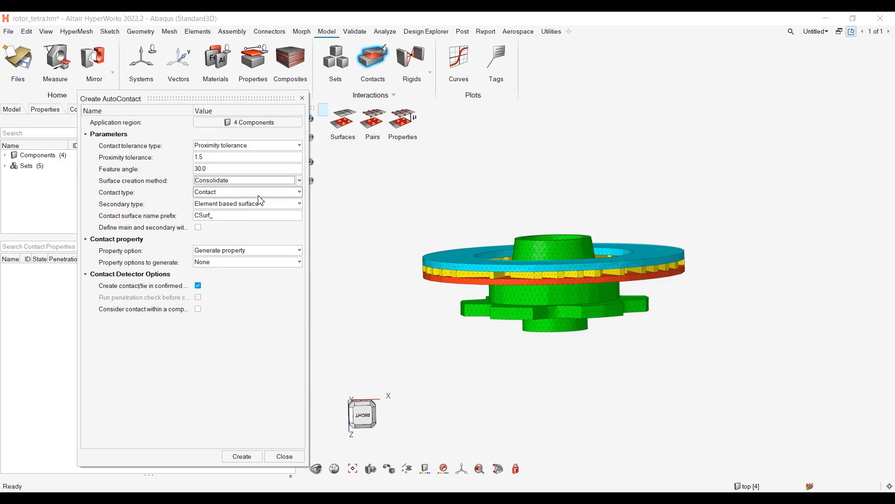
{"action": "left_click", "coordinate": [258, 194]}
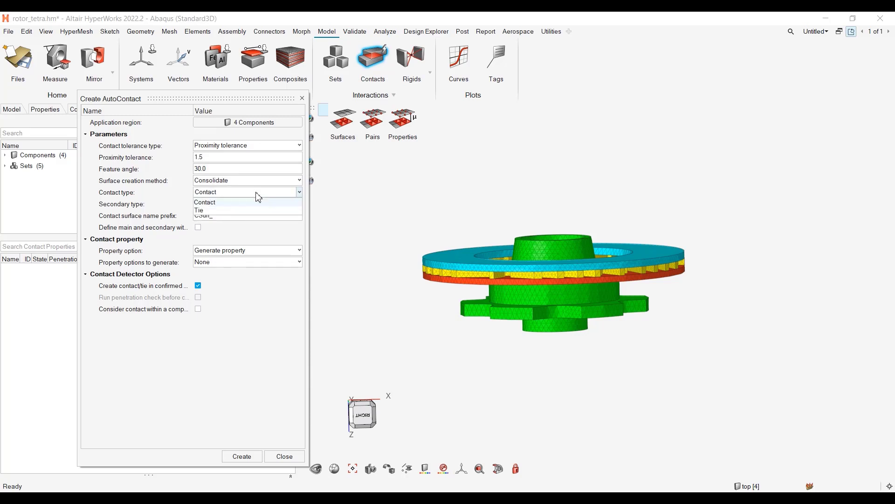
{"action": "left_click", "coordinate": [257, 194]}
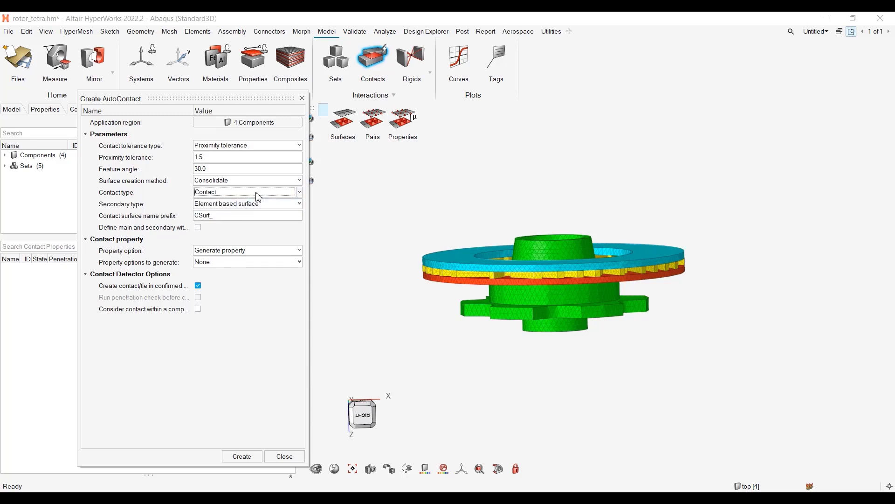
{"action": "left_click", "coordinate": [282, 205]}
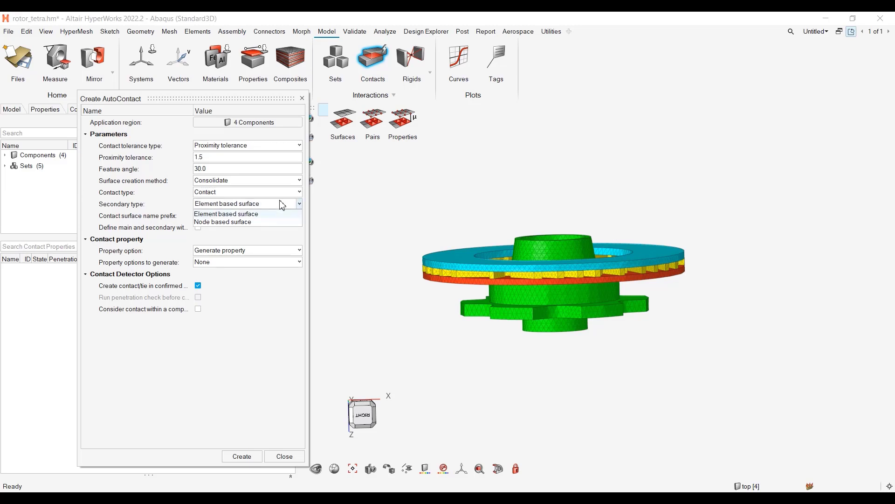
{"action": "left_click", "coordinate": [282, 204]}
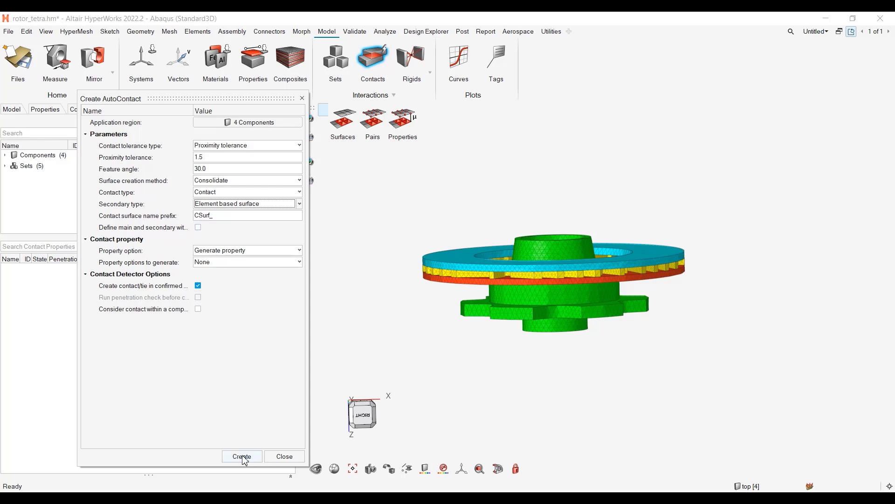
Create the automatic contacts for the four components and close the AutoContact dialog
{"action": "left_click_drag", "start_coordinate": [193, 103], "coordinate": [367, 90]}
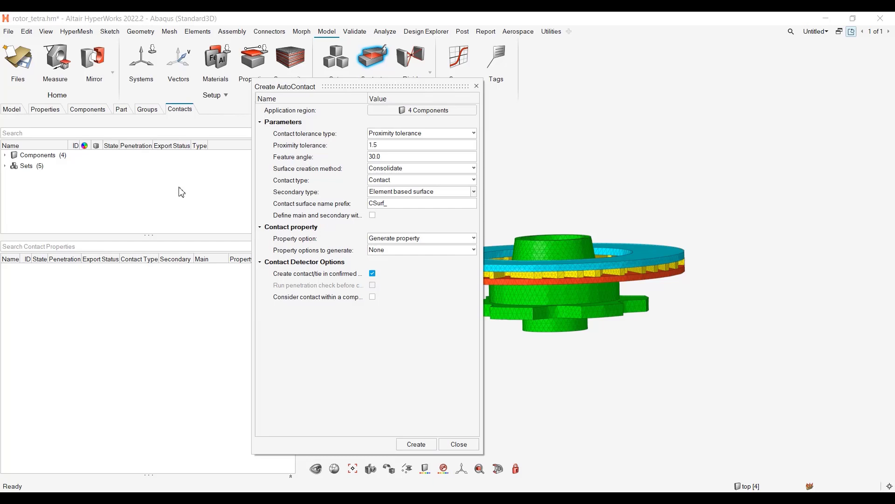
{"action": "left_click", "coordinate": [422, 446]}
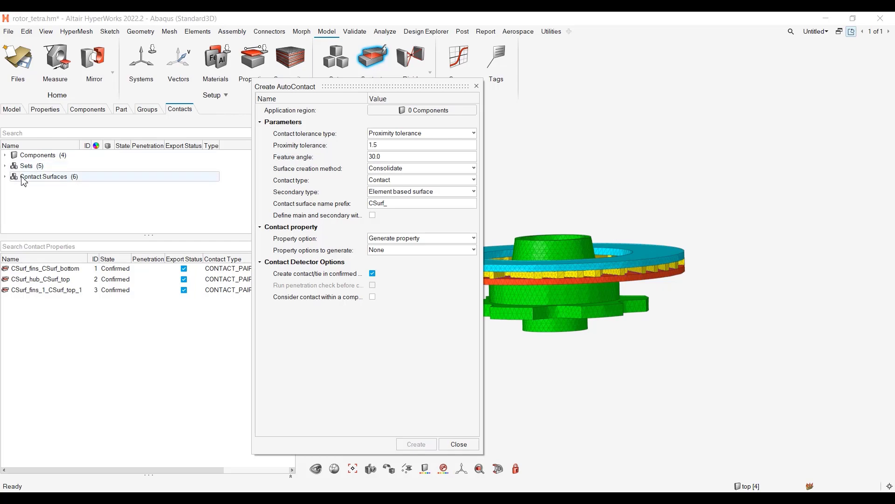
{"action": "left_click", "coordinate": [477, 87]}
Isolate the CSurf_fins_CSurf_bottom contact pair and inspect where the fins meet the disc
{"action": "right_click_drag", "start_coordinate": [388, 281], "coordinate": [453, 254], "text": "ctrl"}
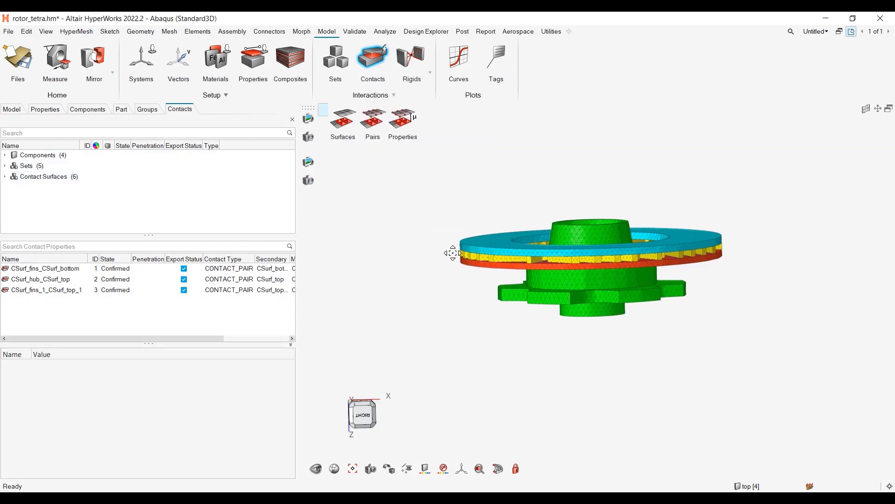
{"action": "scroll", "coordinate": [455, 249], "scroll_direction": "up", "scroll_amount": 4}
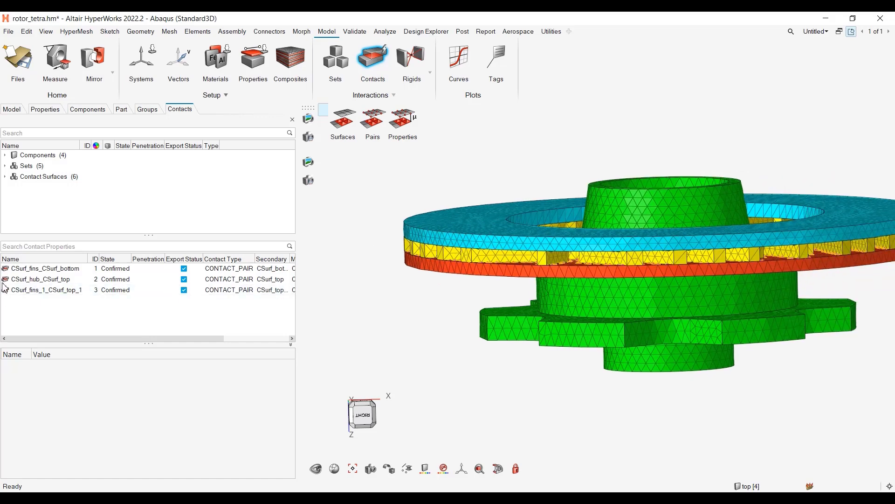
{"action": "left_click", "coordinate": [47, 269]}
{"action": "right_click", "coordinate": [48, 270]}
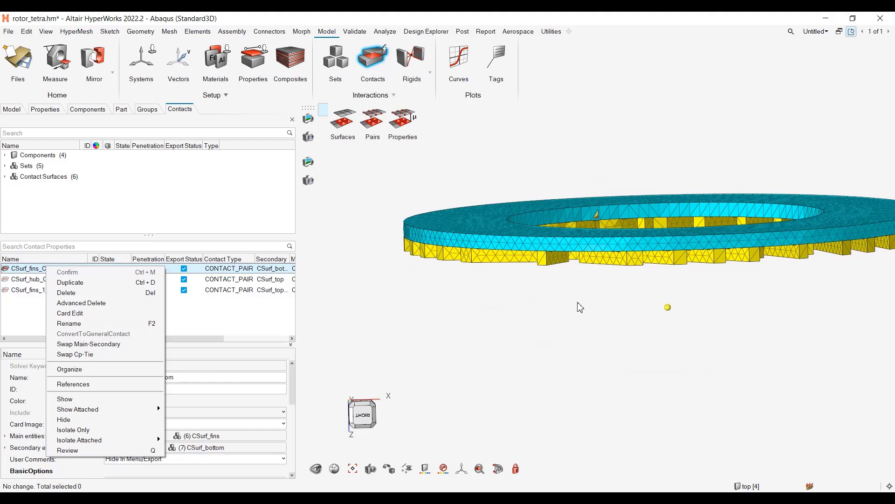
{"action": "left_click_drag", "start_coordinate": [580, 308], "coordinate": [561, 297], "text": "ctrl"}
Isolate the CSurf_hub_CSurf_top contact pair and highlight its main and secondary surfaces with Review
{"action": "left_click", "coordinate": [42, 282]}
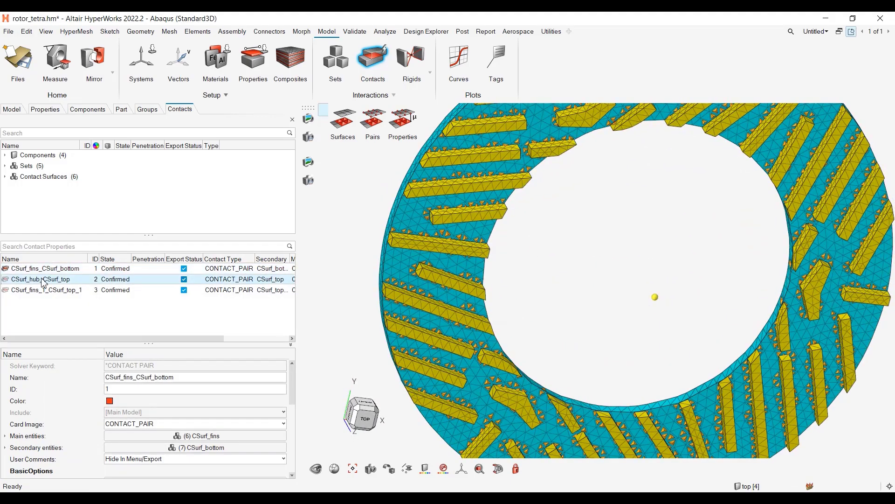
{"action": "left_click_drag", "start_coordinate": [608, 200], "coordinate": [599, 326], "text": "ctrl"}
{"action": "right_click", "coordinate": [43, 282]}
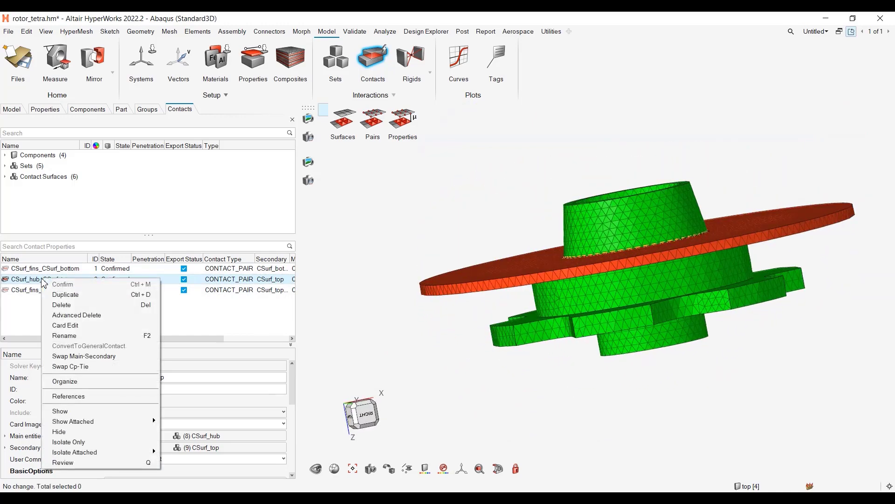
{"action": "left_click", "coordinate": [96, 462]}
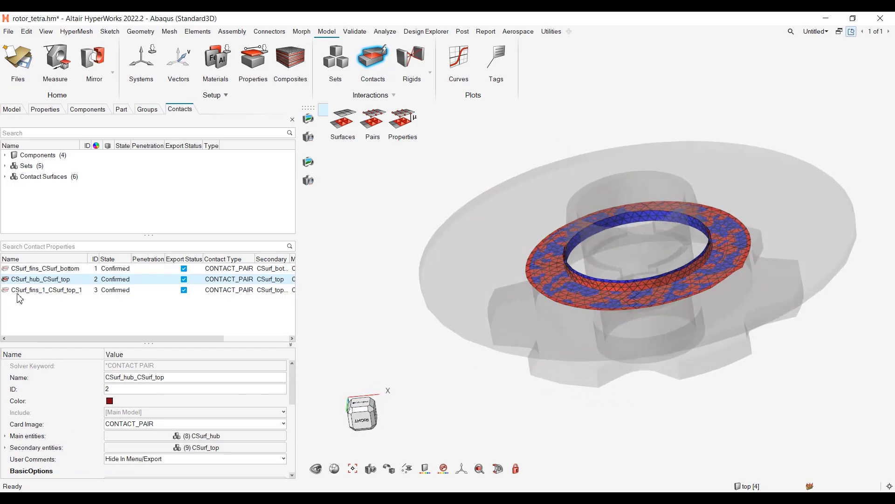
Review the CSurf_fins_1_CSurf_top_1 contact pair and turn Review mode off
{"action": "left_click", "coordinate": [44, 290]}
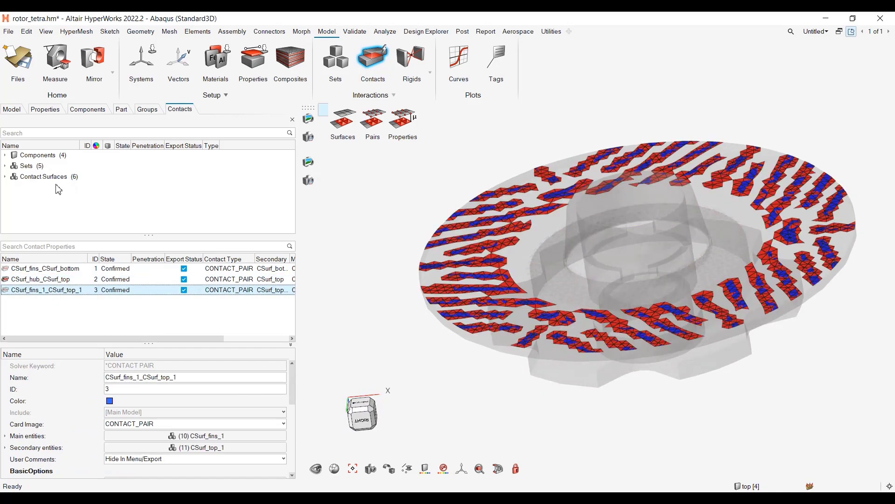
{"action": "right_click", "coordinate": [36, 290]}
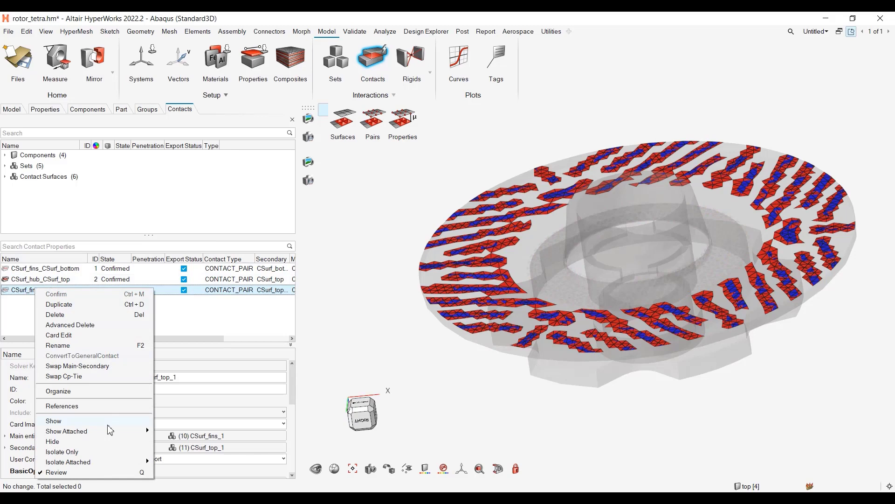
{"action": "left_click", "coordinate": [102, 472]}
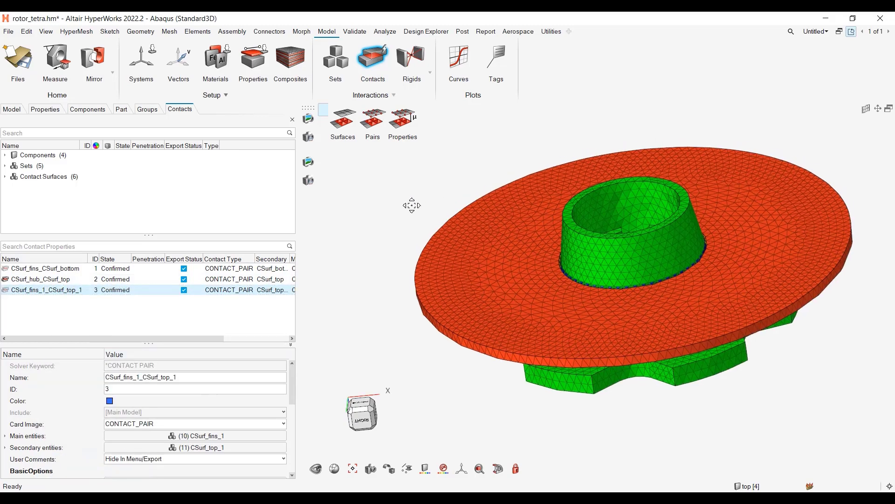
{"action": "middle_click_drag", "start_coordinate": [412, 205], "coordinate": [426, 391]}
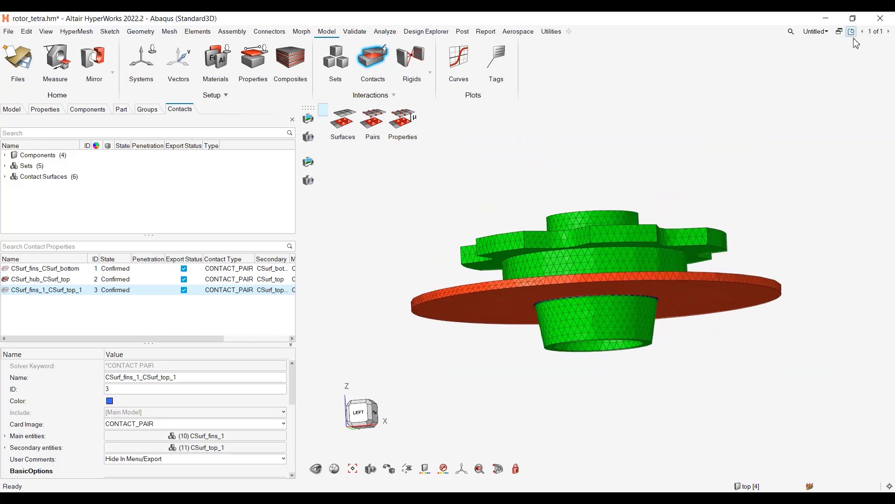
Restore the three-window page layout and maximize the middle model window
{"action": "left_click", "coordinate": [839, 32]}
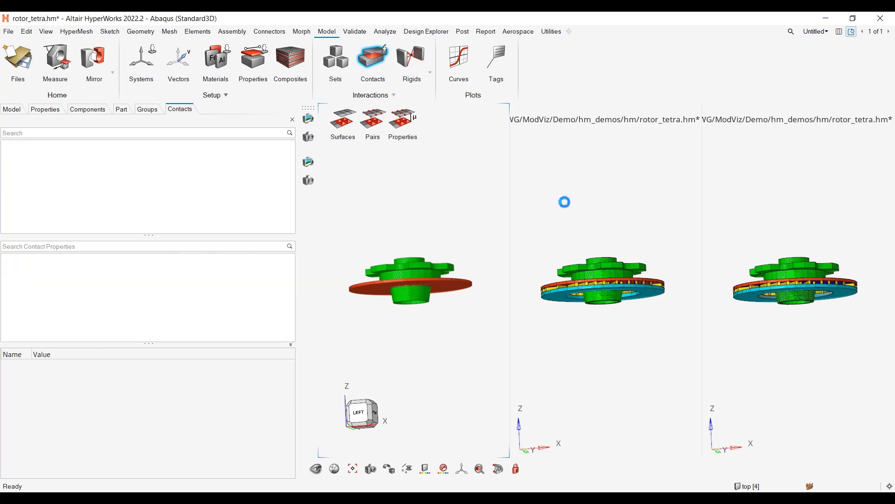
{"action": "left_click", "coordinate": [567, 204]}
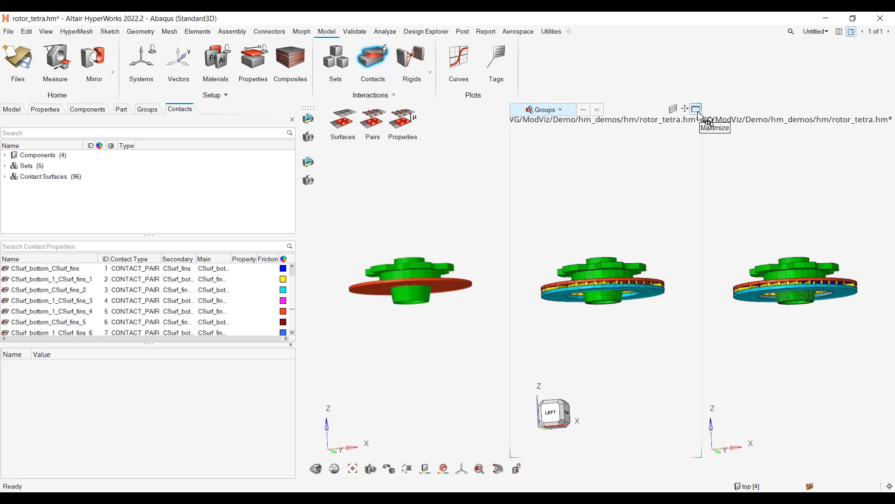
{"action": "left_click", "coordinate": [701, 117]}
Examine the contact surfaces in the maximized model where the fins meet the upper and lower discs
{"action": "right_click_drag", "start_coordinate": [427, 261], "coordinate": [385, 270]}
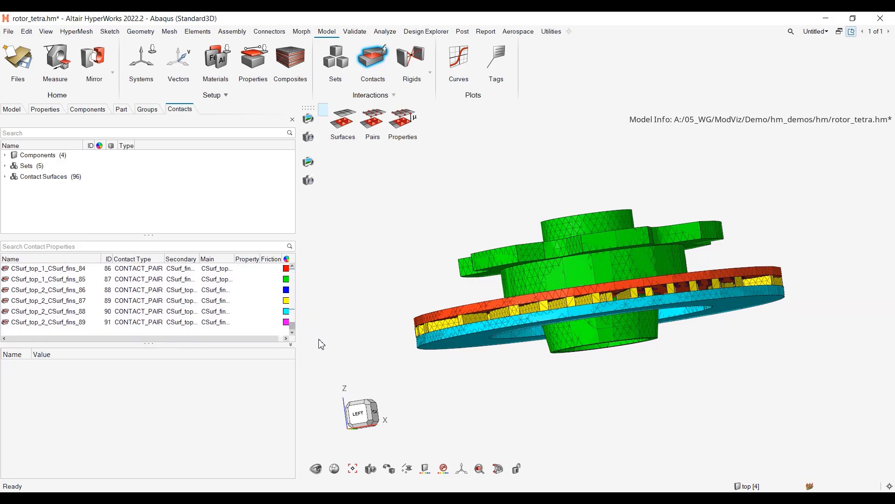
{"action": "left_click_drag", "start_coordinate": [418, 274], "coordinate": [429, 266], "text": "ctrl"}
{"action": "scroll", "coordinate": [523, 313], "scroll_direction": "up", "scroll_amount": 3}
{"action": "scroll", "coordinate": [522, 314], "scroll_direction": "up", "scroll_amount": 5}
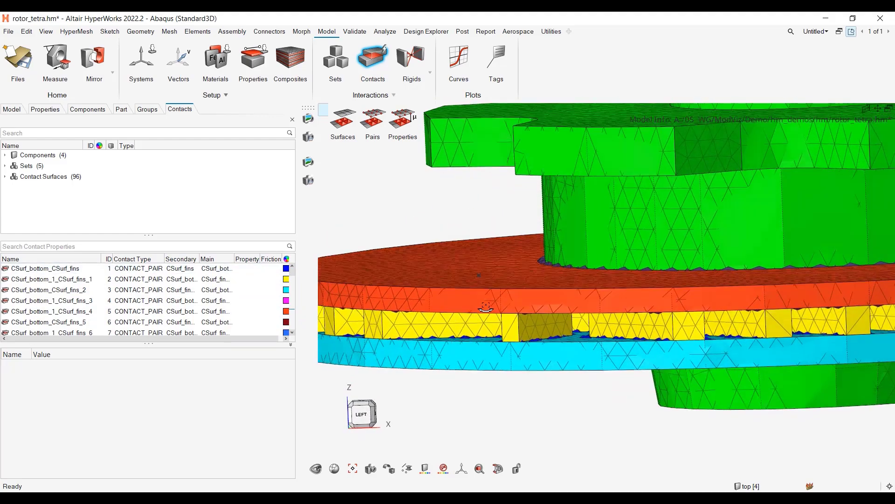
{"action": "left_click_drag", "start_coordinate": [485, 306], "coordinate": [455, 303], "text": "ctrl"}
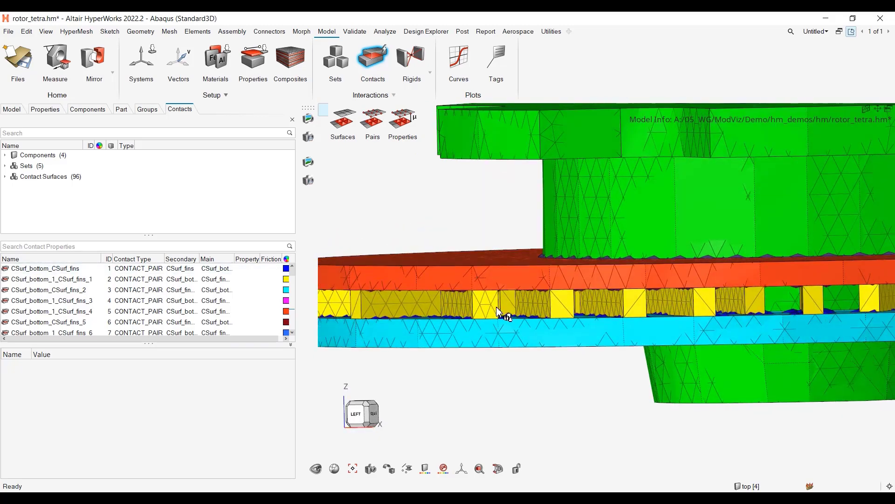
{"action": "left_click_drag", "start_coordinate": [515, 308], "coordinate": [579, 319], "text": "ctrl"}
{"action": "scroll", "coordinate": [549, 345], "scroll_direction": "down", "scroll_amount": 5}
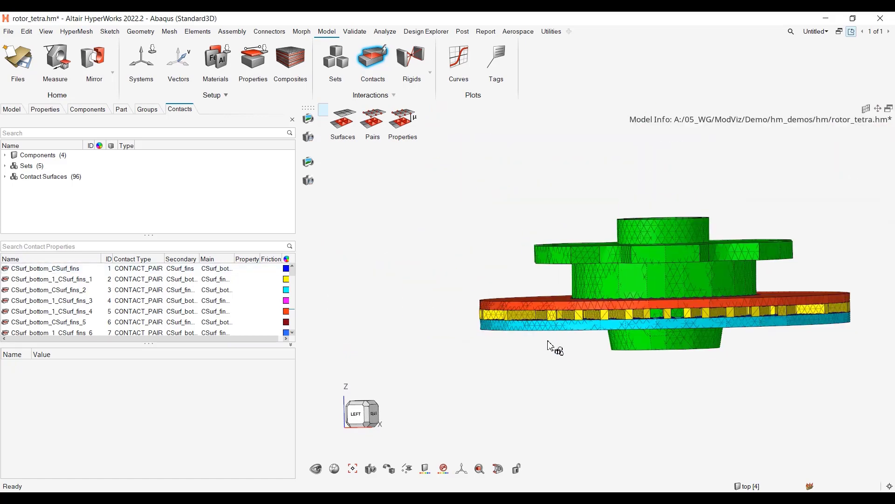
Dismiss the chat notification and check the contact surfaces around the fins and the hub base
{"action": "scroll", "coordinate": [536, 358], "scroll_direction": "up", "scroll_amount": 8}
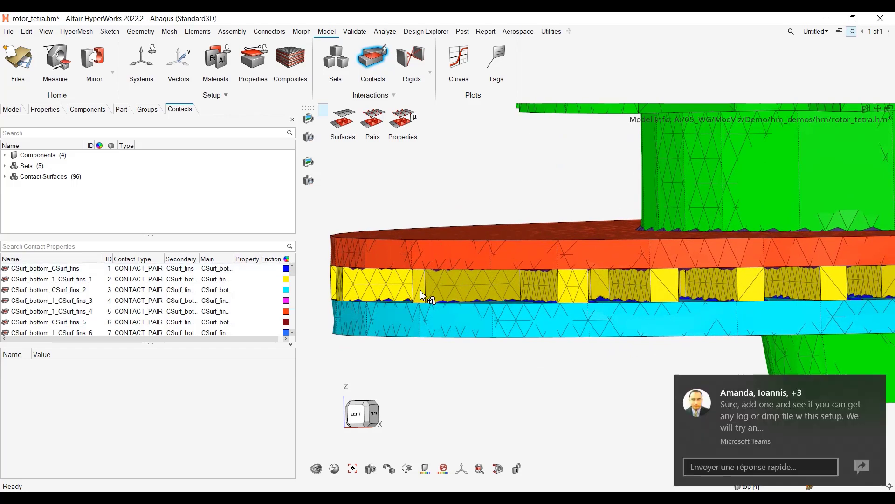
{"action": "mouse_move", "coordinate": [886, 409]}
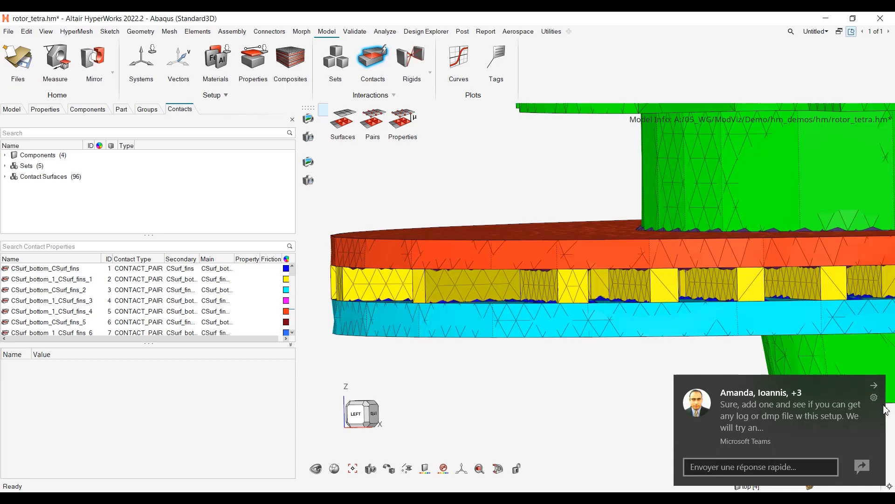
{"action": "left_click", "coordinate": [874, 391]}
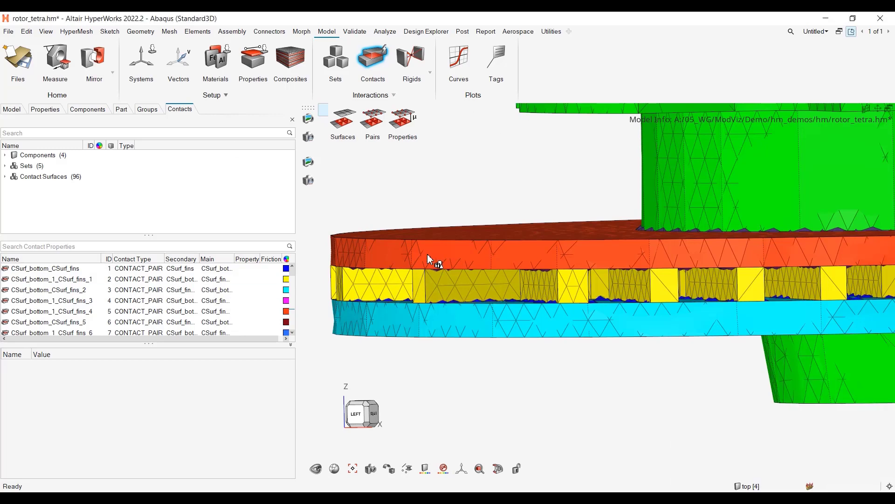
{"action": "middle_click_drag", "start_coordinate": [535, 221], "coordinate": [590, 315]}
{"action": "scroll", "coordinate": [508, 260], "scroll_direction": "down", "scroll_amount": 3}
{"action": "scroll", "coordinate": [556, 291], "scroll_direction": "down", "scroll_amount": 5}
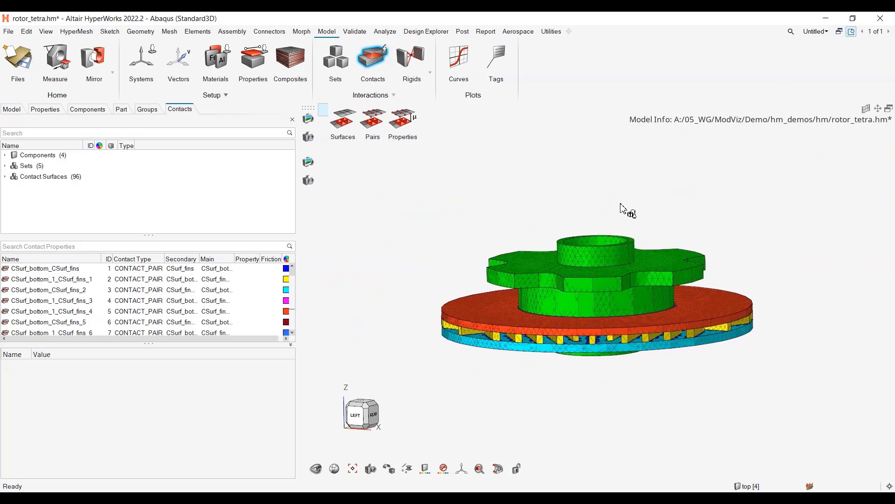
{"action": "scroll", "coordinate": [556, 367], "scroll_direction": "up", "scroll_amount": 2}
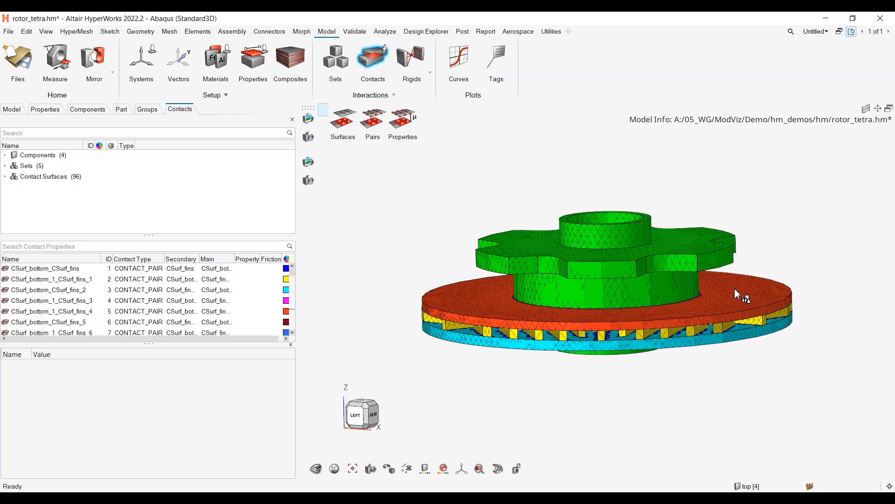
Restore the three-window page layout and maximize the third model window
{"action": "left_click", "coordinate": [839, 34]}
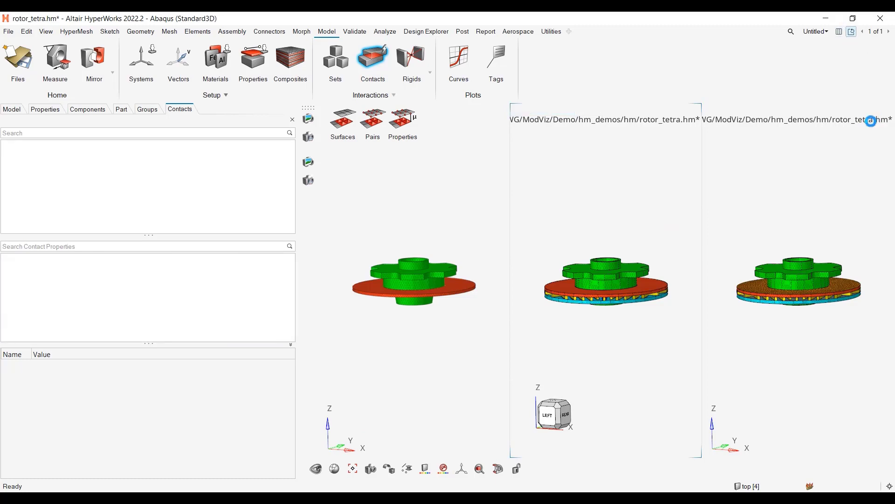
{"action": "left_click", "coordinate": [871, 121]}
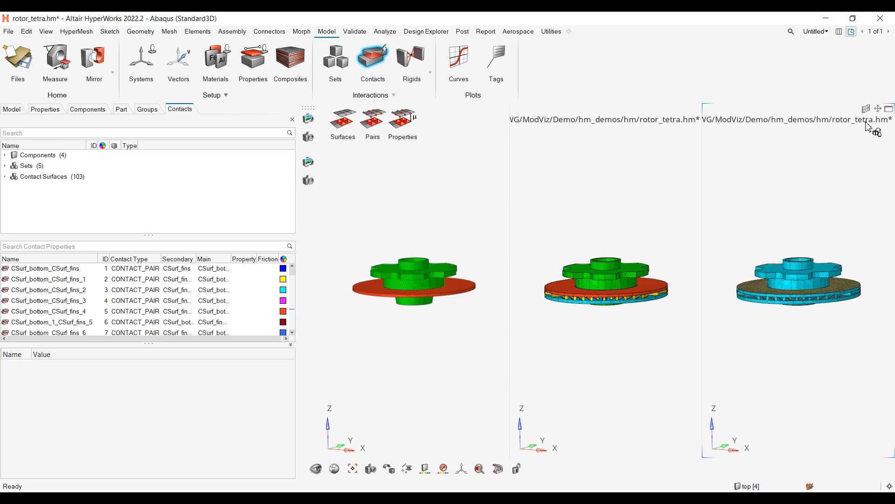
{"action": "left_click", "coordinate": [889, 109]}
{"action": "scroll", "coordinate": [635, 328], "scroll_direction": "up", "scroll_amount": 6}
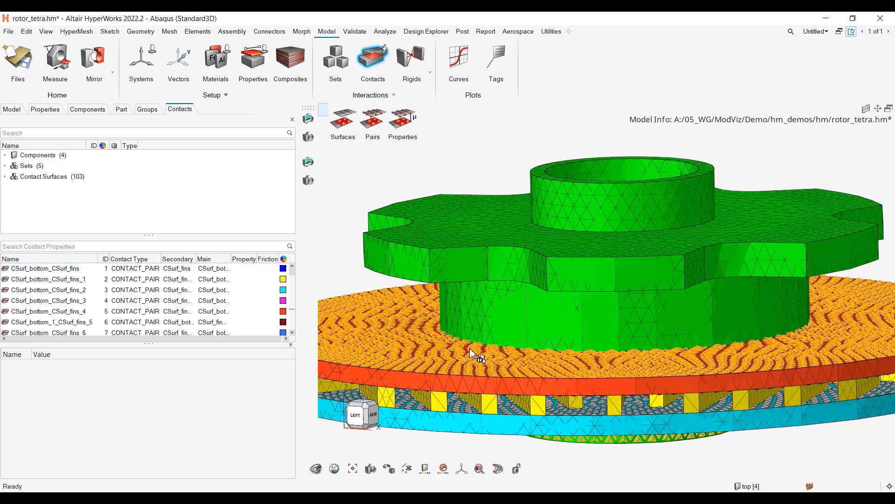
Examine the contact surfaces covering the disc faces and the lower part of the hub
{"action": "mouse_move", "coordinate": [891, 108]}
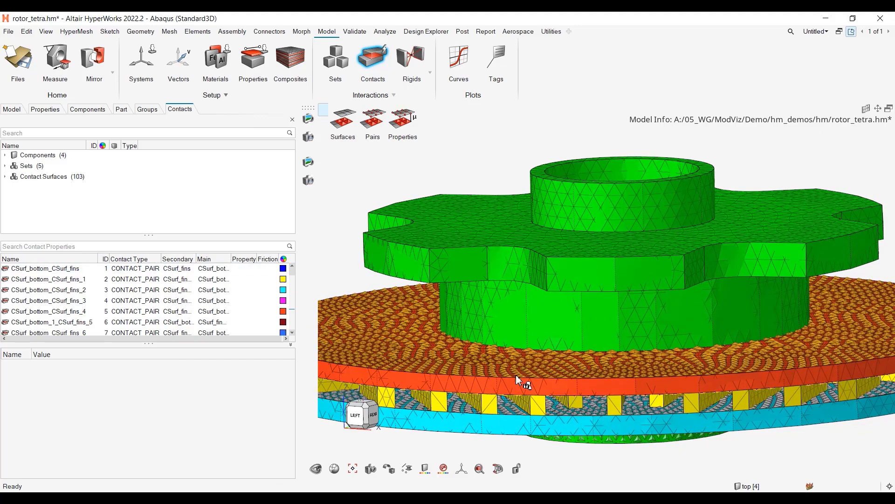
{"action": "left_click_drag", "start_coordinate": [593, 406], "coordinate": [546, 426], "text": "ctrl"}
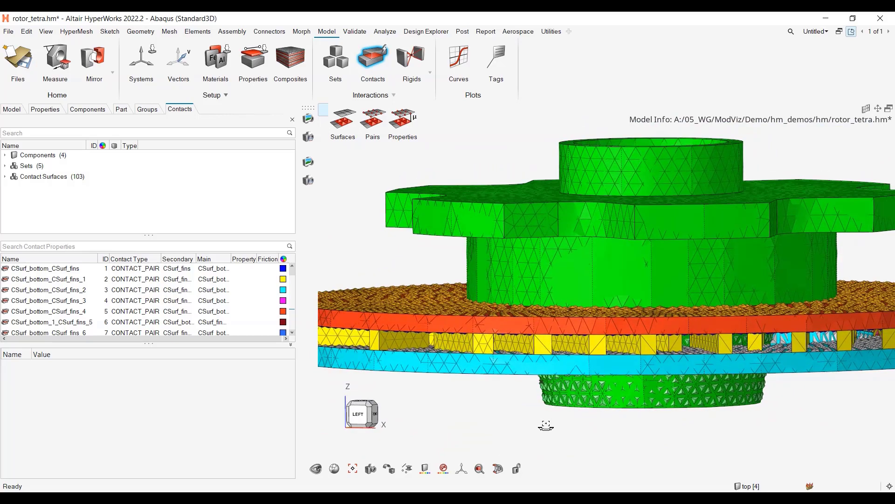
{"action": "scroll", "coordinate": [536, 420], "scroll_direction": "down", "scroll_amount": 3}
{"action": "scroll", "coordinate": [527, 412], "scroll_direction": "up", "scroll_amount": 1}
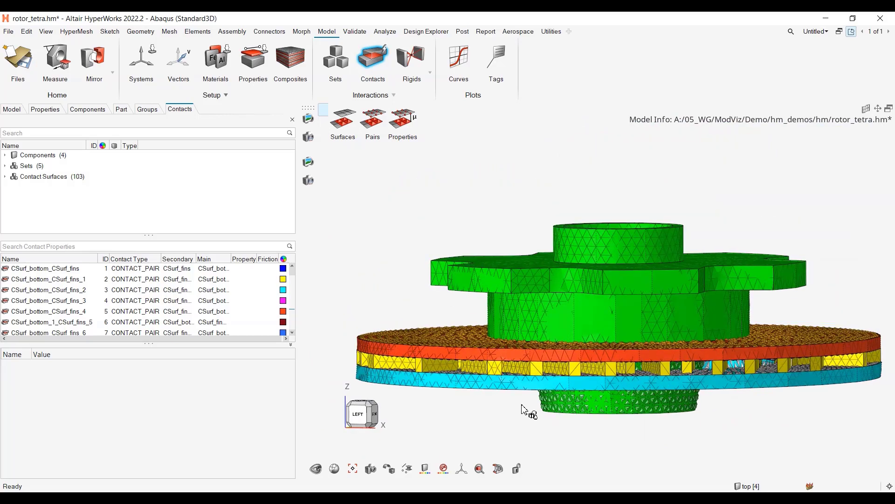
{"action": "right_click_drag", "start_coordinate": [527, 412], "coordinate": [532, 357], "text": "ctrl"}
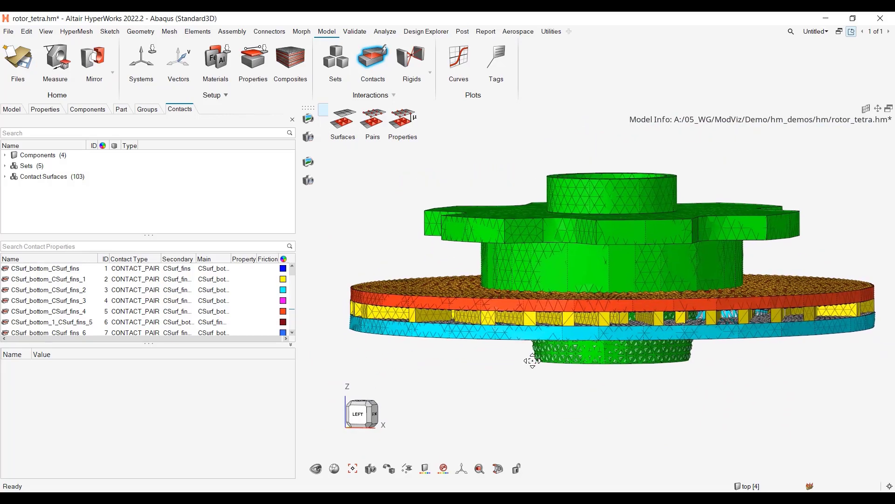
Restore the three-window page layout and maximize the first model window
{"action": "left_click", "coordinate": [841, 36]}
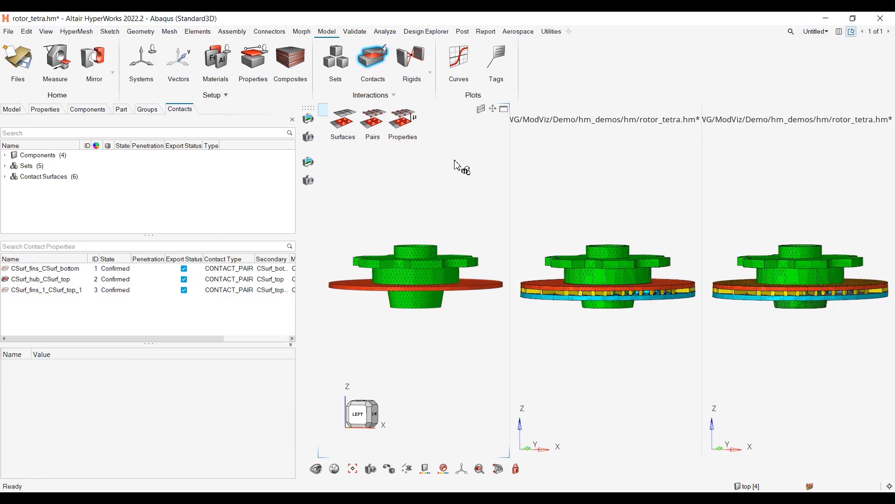
{"action": "left_click", "coordinate": [504, 109]}
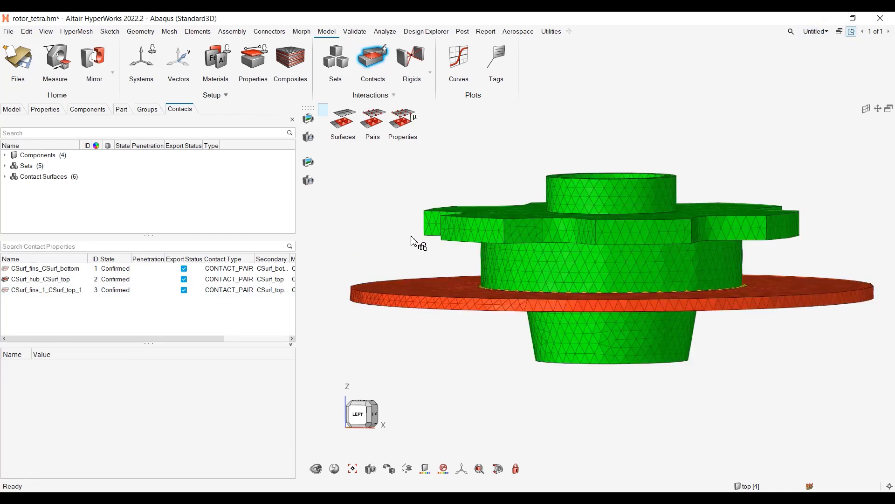
{"action": "left_click_drag", "start_coordinate": [414, 244], "coordinate": [432, 241], "text": "ctrl"}
Isolate the components attached to the CSurf_fins_1_CSurf_top_1 contact pair and examine the contact facets around the fins from below
{"action": "left_click", "coordinate": [41, 290]}
{"action": "right_click", "coordinate": [42, 292]}
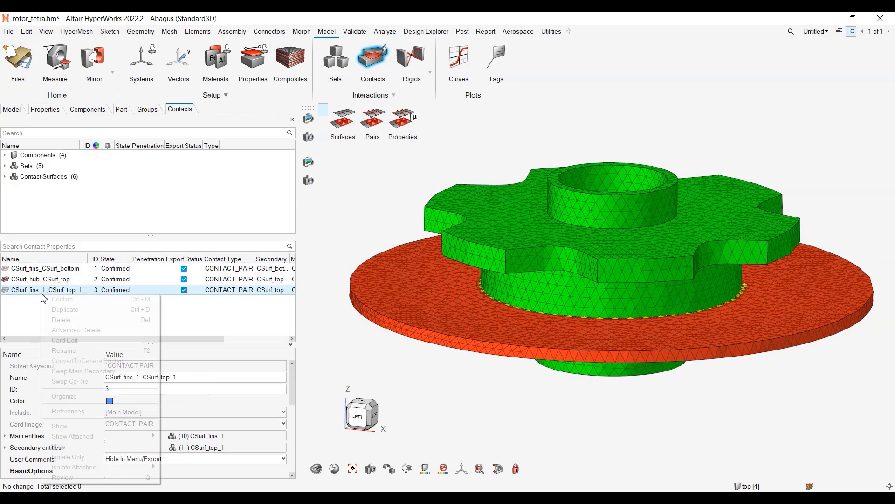
{"action": "mouse_move", "coordinate": [113, 469]}
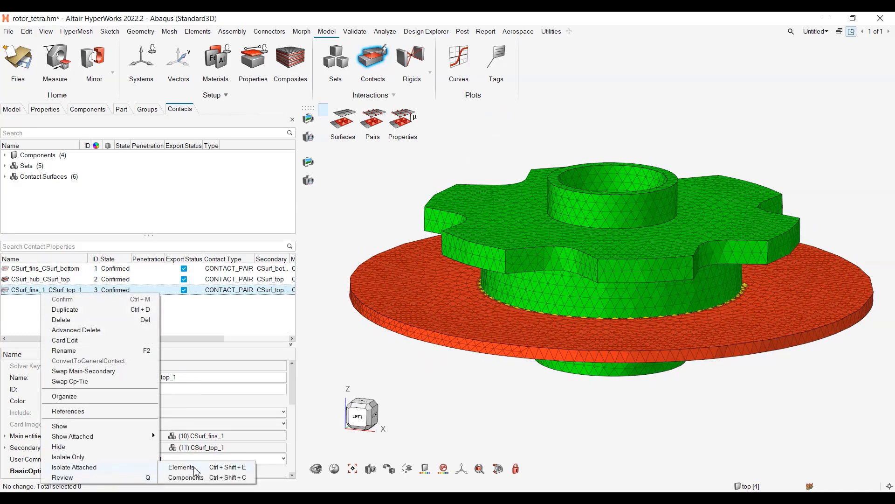
{"action": "left_click", "coordinate": [198, 480]}
{"action": "left_click_drag", "start_coordinate": [586, 370], "coordinate": [636, 364], "text": "ctrl"}
{"action": "scroll", "coordinate": [636, 364], "scroll_direction": "up", "scroll_amount": 3}
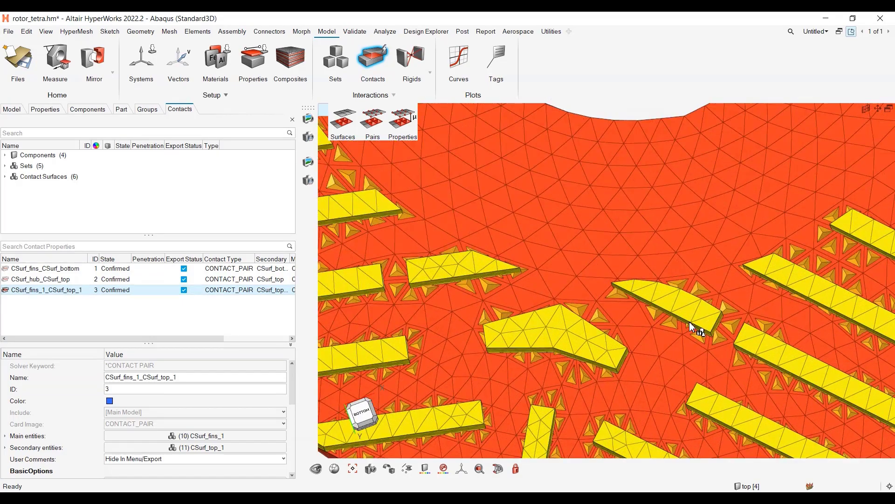
{"action": "scroll", "coordinate": [690, 327], "scroll_direction": "down", "scroll_amount": 3}
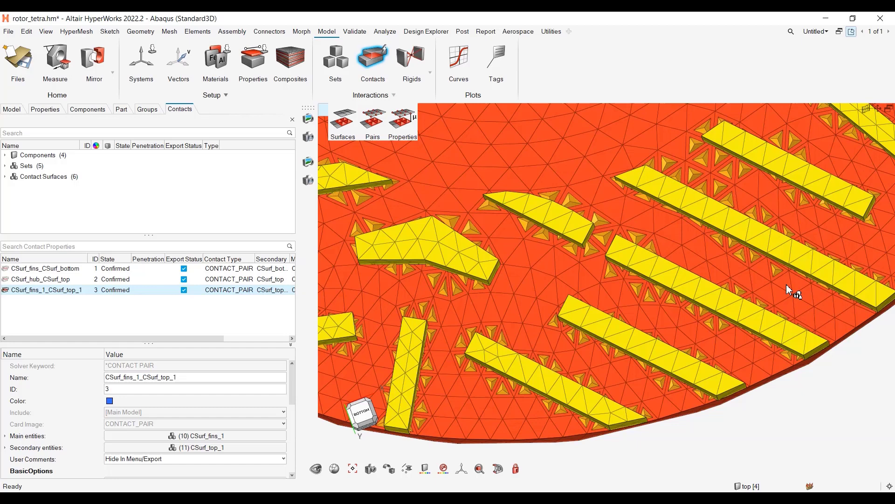
{"action": "scroll", "coordinate": [660, 272], "scroll_direction": "up", "scroll_amount": 5}
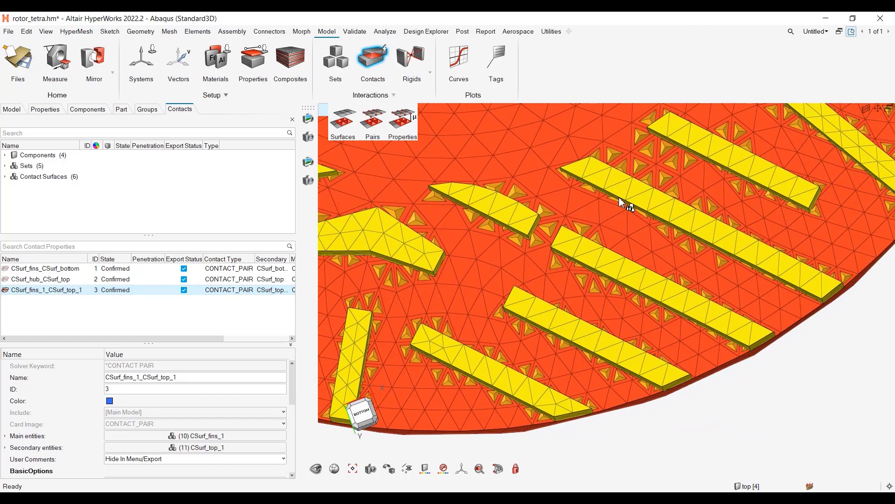
{"action": "scroll", "coordinate": [618, 207], "scroll_direction": "down", "scroll_amount": 2}
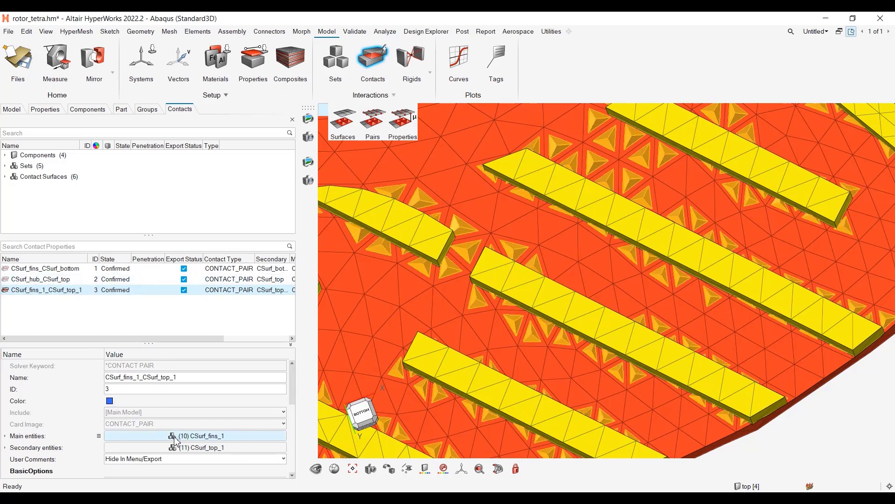
Open the secondary surface CSurf_top_1 for editing and activate its element facet selection
{"action": "right_click", "coordinate": [99, 450]}
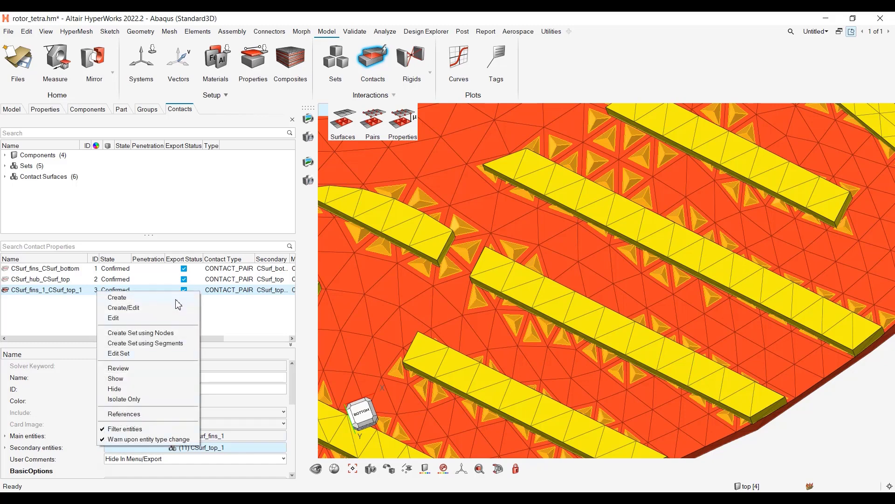
{"action": "left_click", "coordinate": [113, 318]}
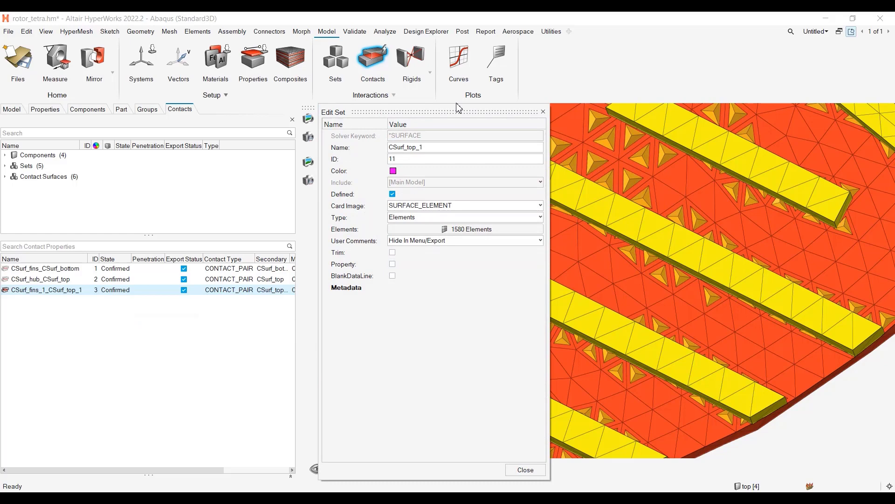
{"action": "left_click_drag", "start_coordinate": [460, 113], "coordinate": [260, 90]}
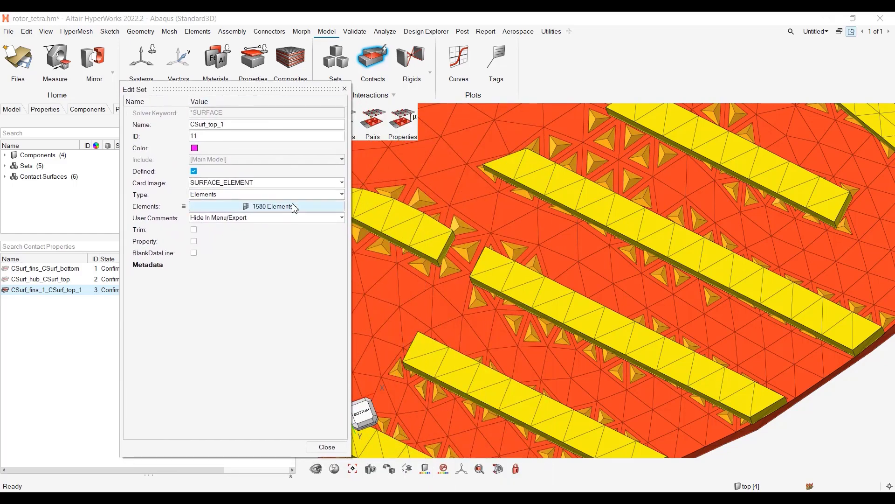
{"action": "left_click", "coordinate": [295, 207]}
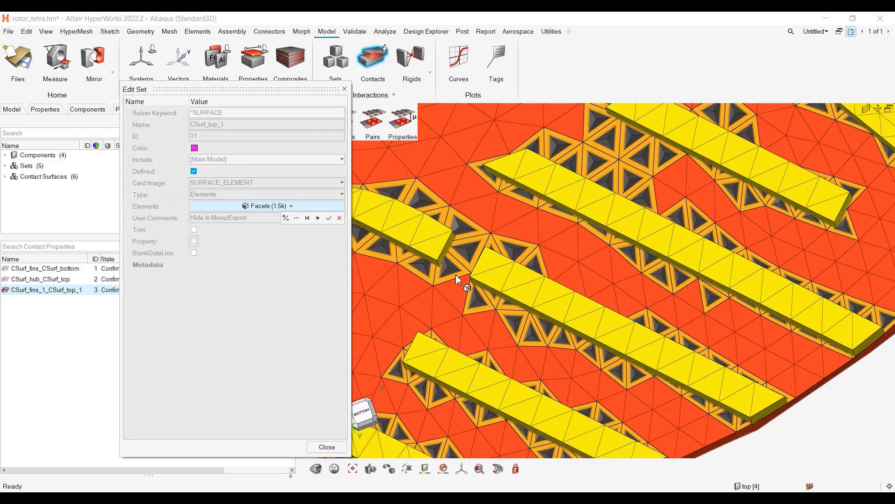
Add and remove individual facets between the fins in the CSurf_top_1 surface and accept the selection
{"action": "left_click", "coordinate": [687, 296]}
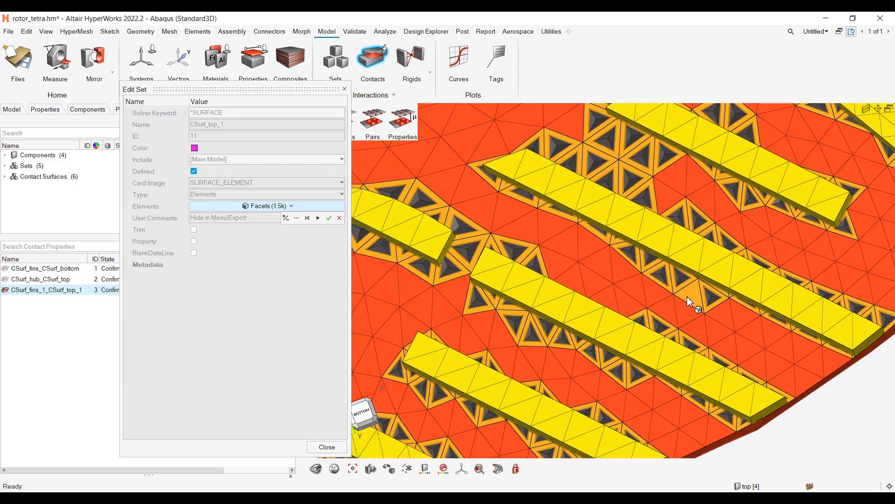
{"action": "left_click", "coordinate": [667, 204]}
{"action": "right_click", "coordinate": [669, 200]}
{"action": "right_click", "coordinate": [693, 305]}
{"action": "left_click", "coordinate": [701, 304]}
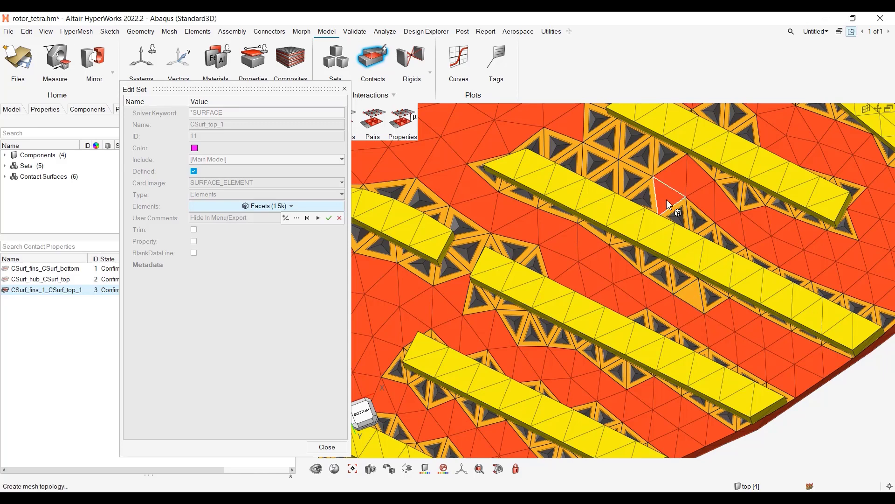
{"action": "left_click", "coordinate": [672, 208]}
{"action": "left_click", "coordinate": [330, 217]}
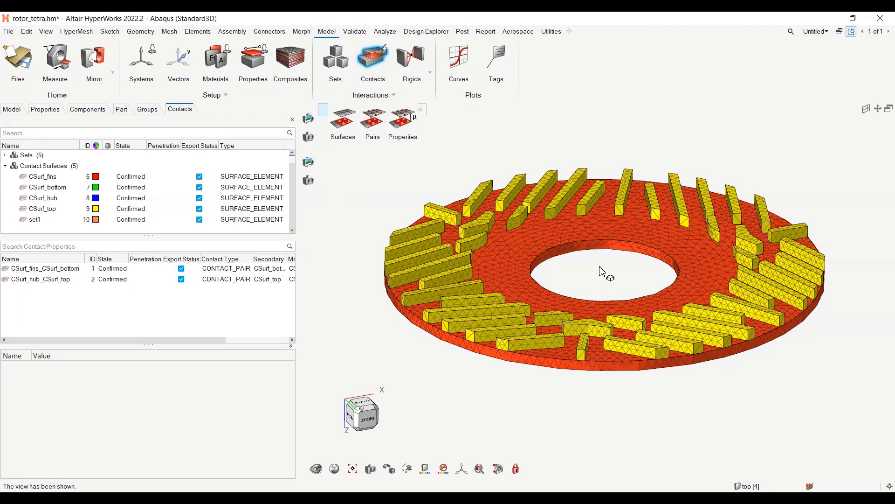
Start a new CONTACT_PAIR group and create a new surface for its main entities
{"action": "left_click_drag", "start_coordinate": [601, 280], "coordinate": [617, 290], "text": "ctrl"}
{"action": "left_click", "coordinate": [368, 57]}
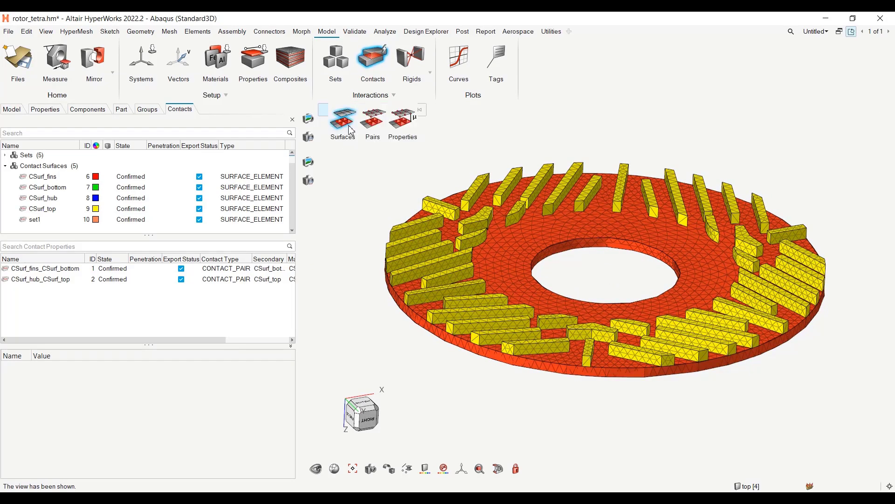
{"action": "left_click", "coordinate": [373, 121]}
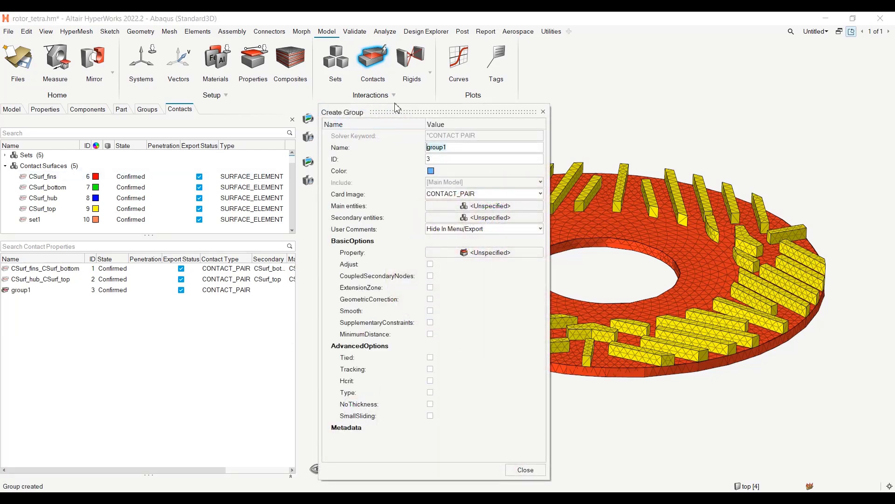
{"action": "left_click_drag", "start_coordinate": [409, 112], "coordinate": [212, 103]}
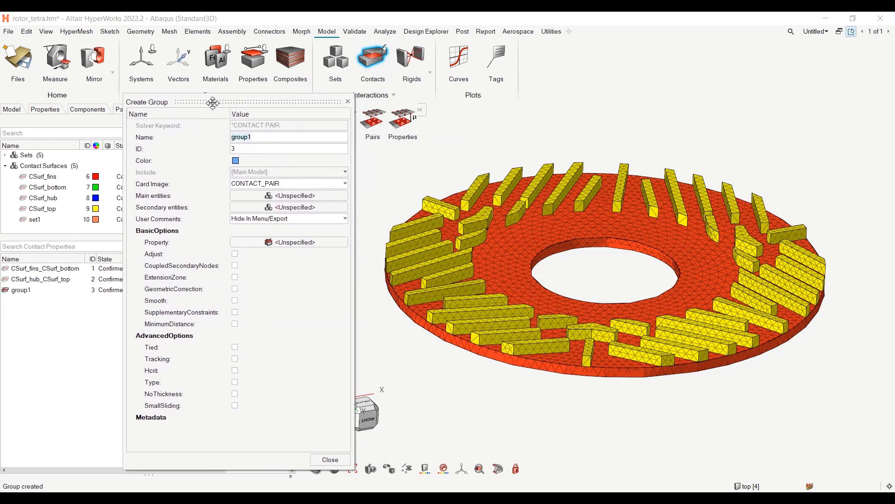
{"action": "left_click", "coordinate": [233, 196]}
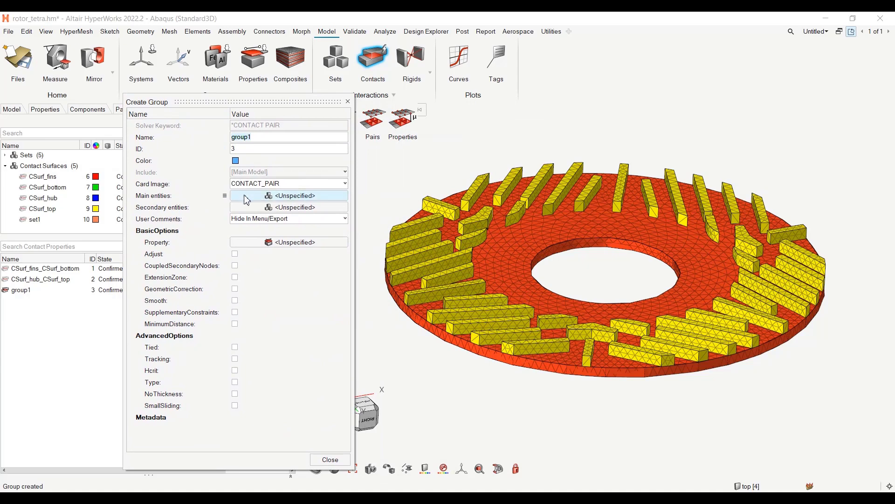
{"action": "left_click", "coordinate": [225, 196]}
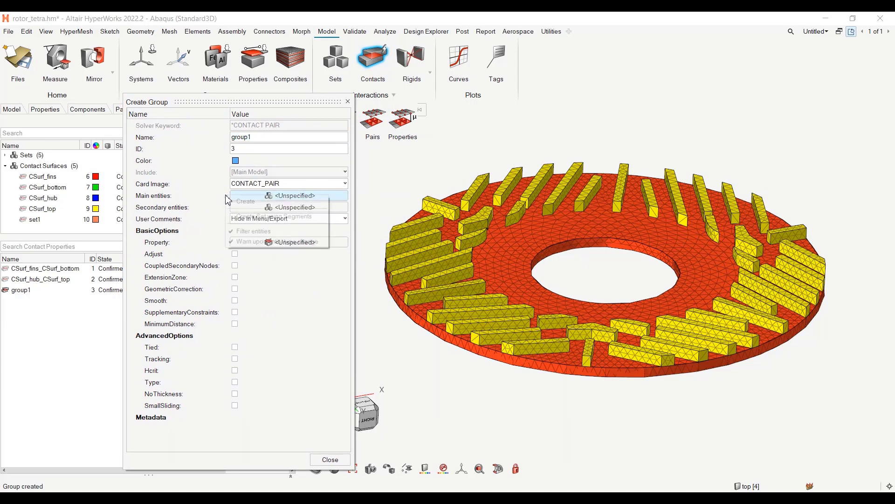
{"action": "left_click", "coordinate": [237, 201]}
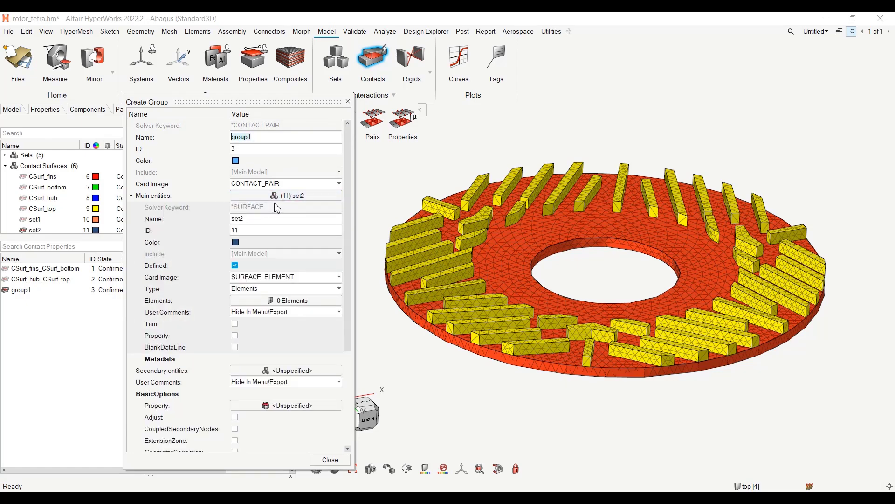
Define the main surface's elements as all facets on the fin-side face of the red disc and accept them
{"action": "left_click", "coordinate": [290, 301]}
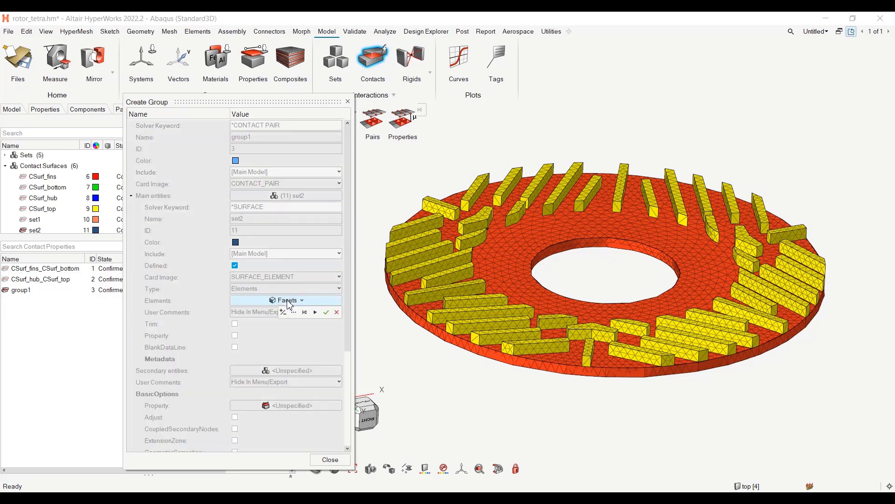
{"action": "left_click", "coordinate": [520, 242]}
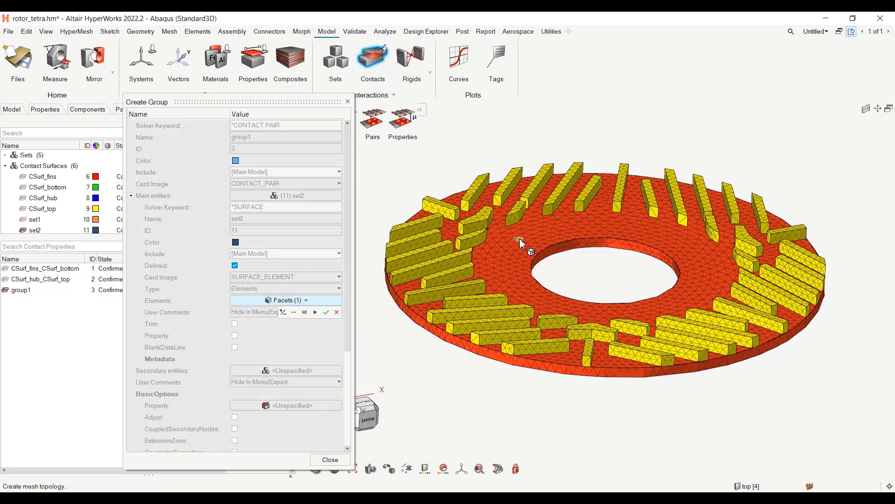
{"action": "double_click", "coordinate": [520, 237]}
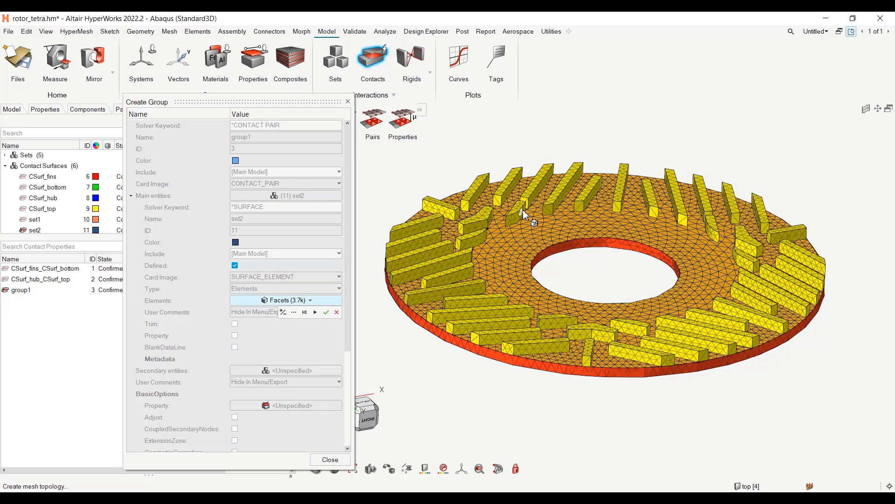
{"action": "left_click", "coordinate": [327, 312]}
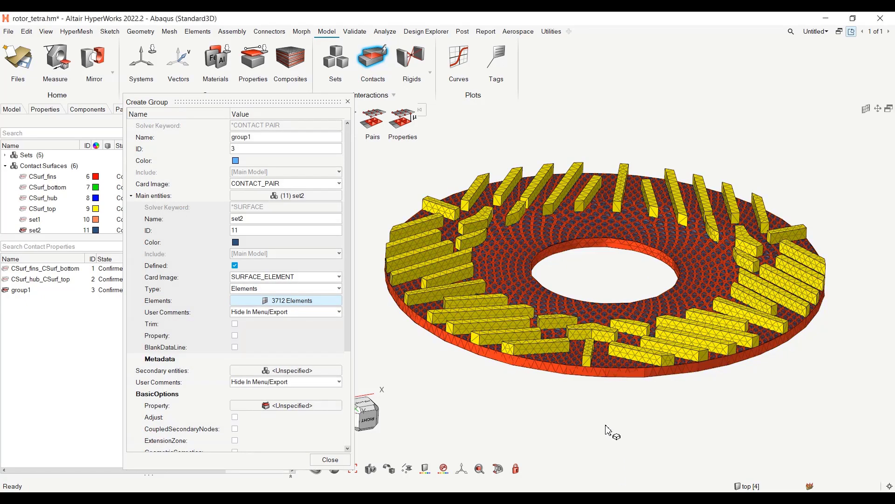
Hide the red disc component and the main surface's facet display so that only the fins are shown
{"action": "left_click_drag", "start_coordinate": [276, 98], "coordinate": [141, 146]}
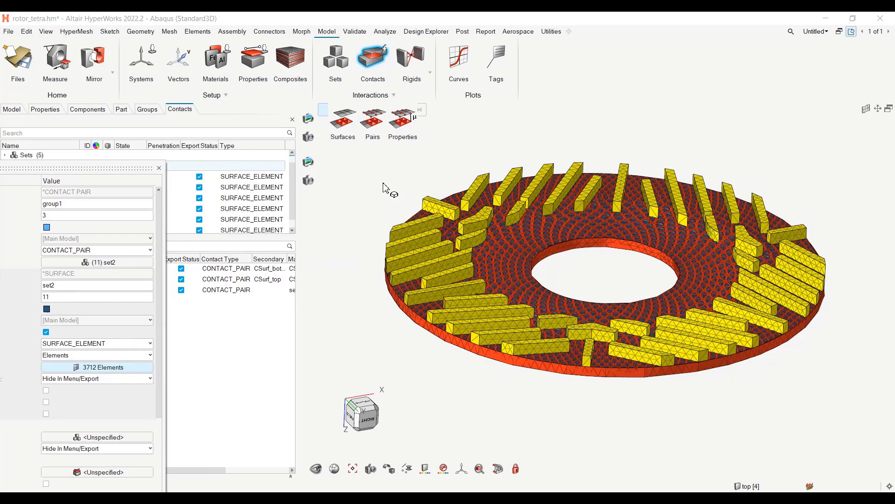
{"action": "left_click", "coordinate": [322, 112]}
{"action": "left_click", "coordinate": [348, 147]}
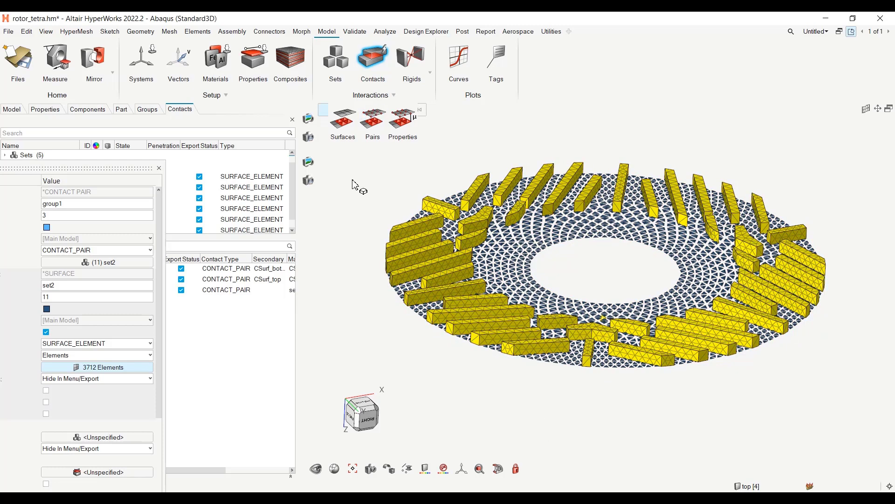
{"action": "left_click", "coordinate": [321, 112]}
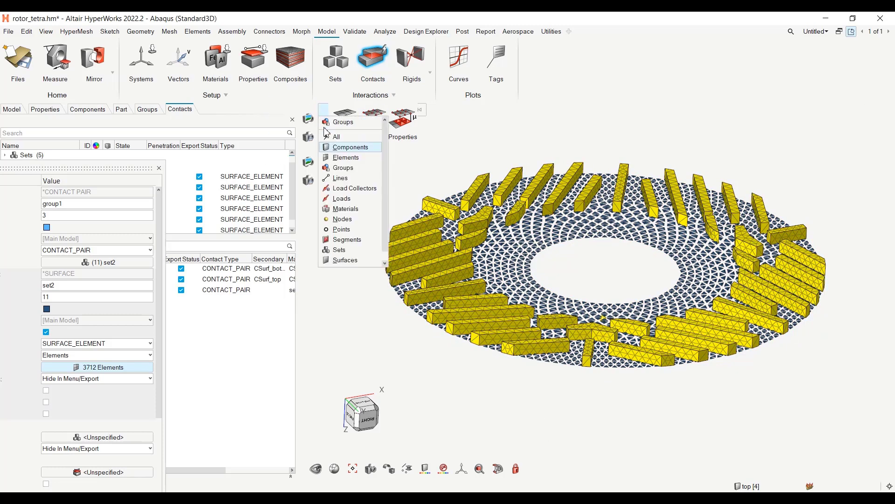
{"action": "left_click", "coordinate": [346, 250]}
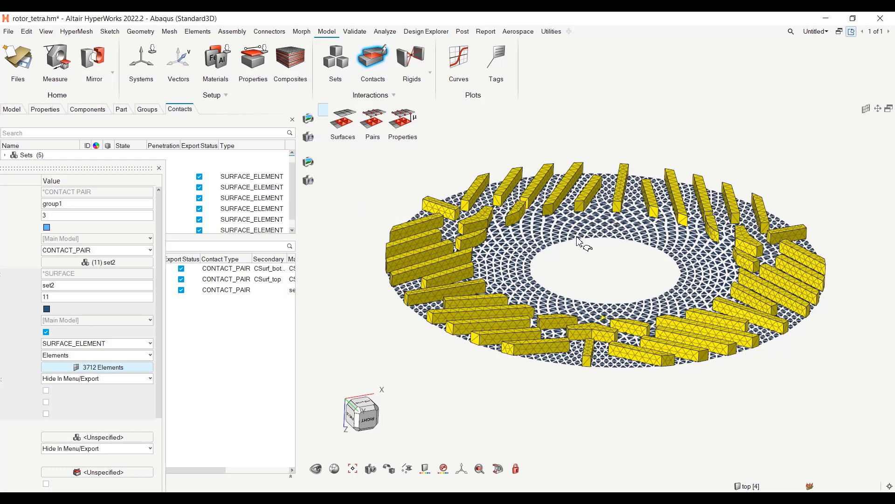
{"action": "left_click_drag", "start_coordinate": [526, 246], "coordinate": [589, 290]}
{"action": "left_click", "coordinate": [327, 112]}
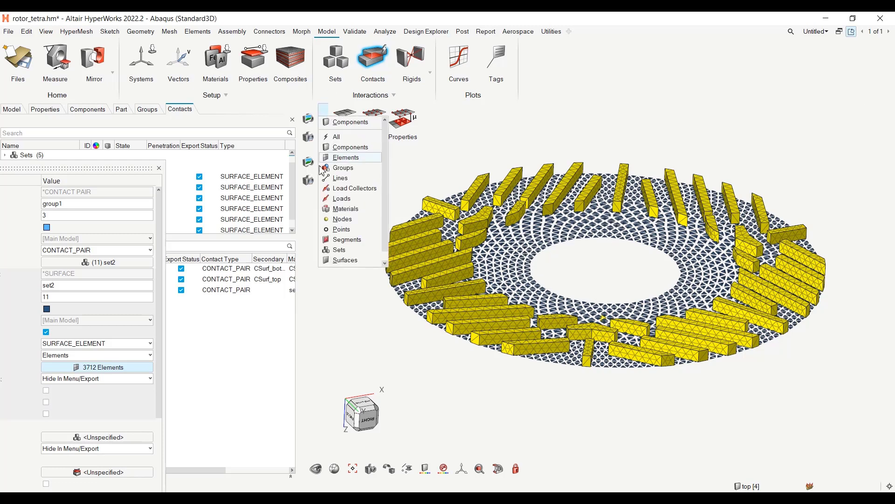
{"action": "left_click", "coordinate": [347, 250]}
{"action": "left_click", "coordinate": [534, 231]}
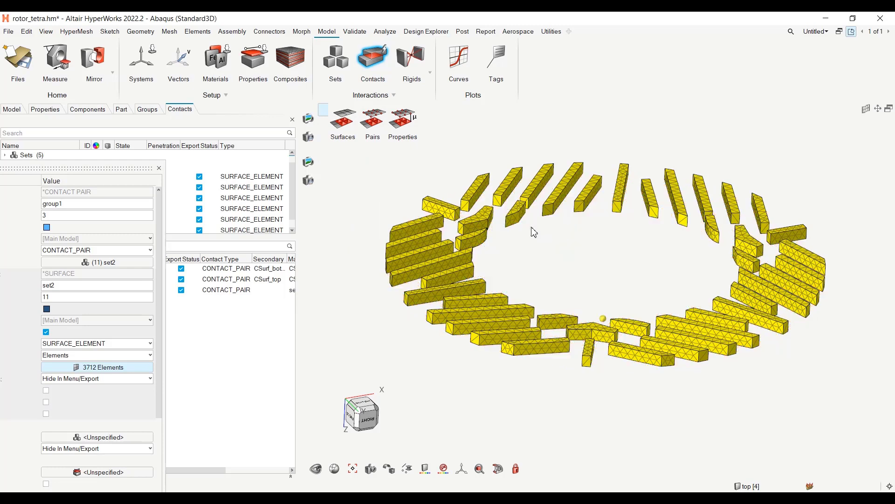
Create a new surface for the contact pair's secondary entities
{"action": "left_click", "coordinate": [367, 422]}
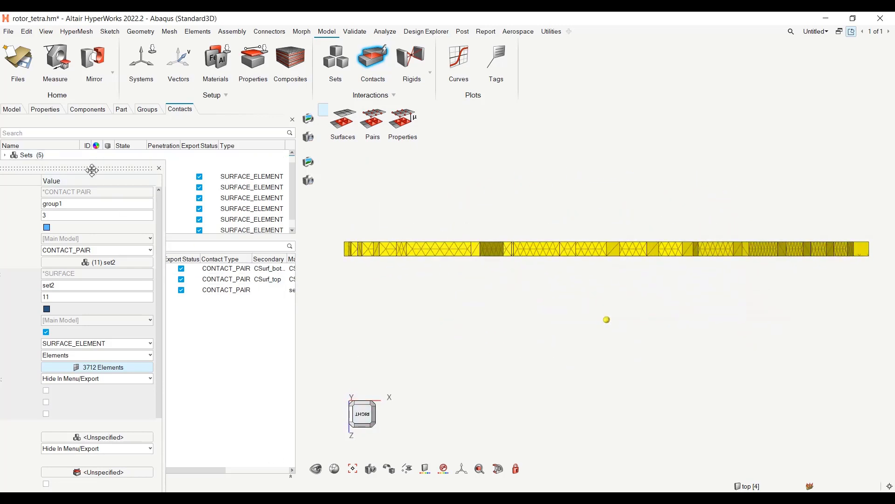
{"action": "left_click_drag", "start_coordinate": [91, 170], "coordinate": [282, 111]}
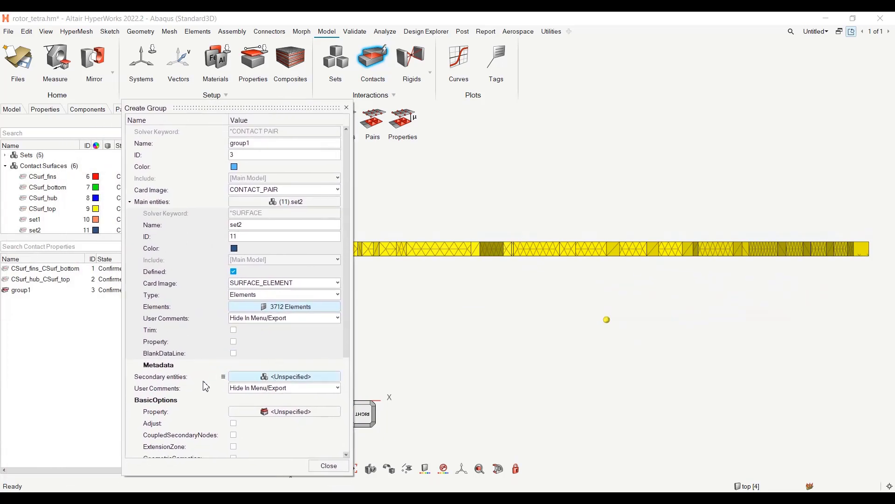
{"action": "left_click", "coordinate": [224, 377]}
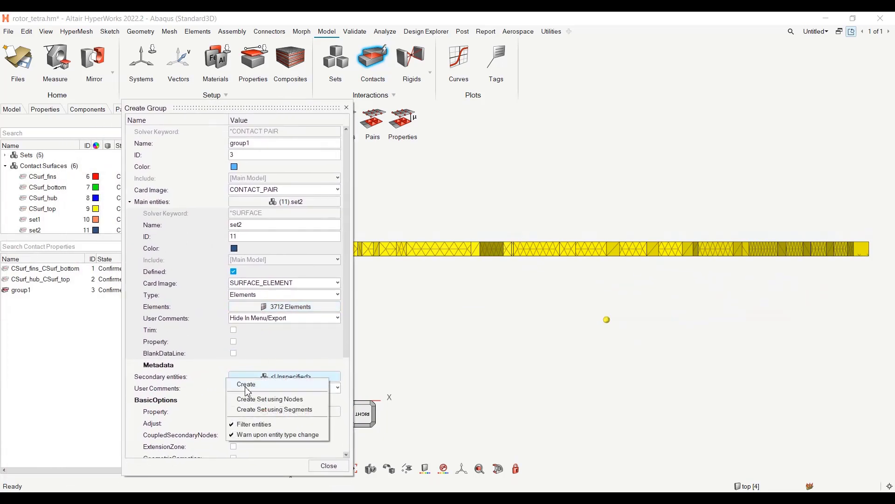
{"action": "left_click", "coordinate": [246, 384]}
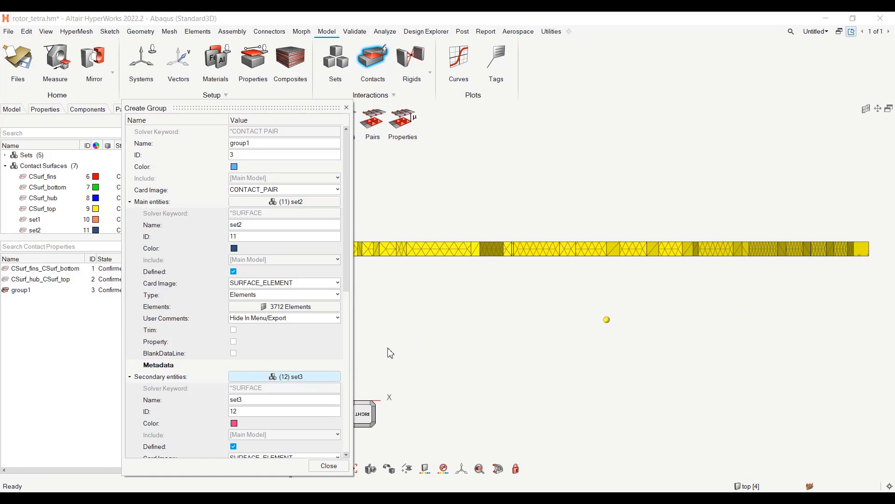
Activate facet selection for the secondary surface's elements and select the disc-facing face of one fin
{"action": "left_click_drag", "start_coordinate": [541, 364], "coordinate": [553, 270], "text": "ctrl"}
{"action": "scroll", "coordinate": [224, 434], "scroll_direction": "down", "scroll_amount": 3}
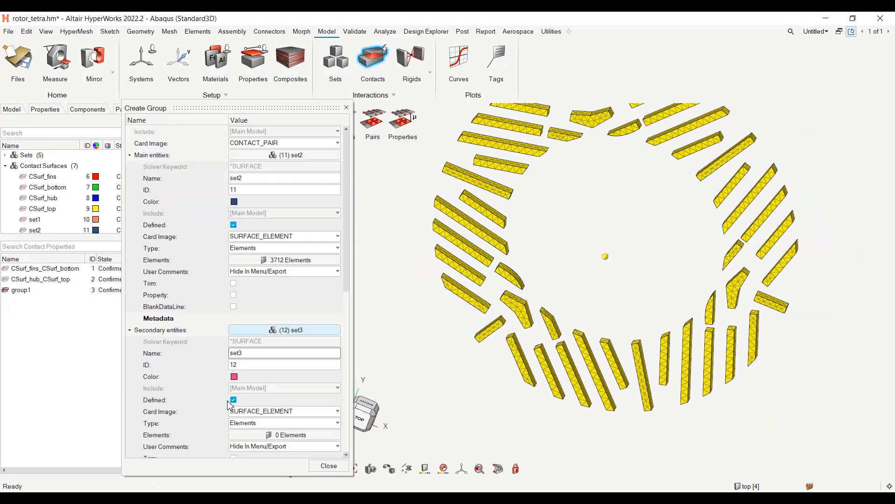
{"action": "left_click", "coordinate": [266, 434]}
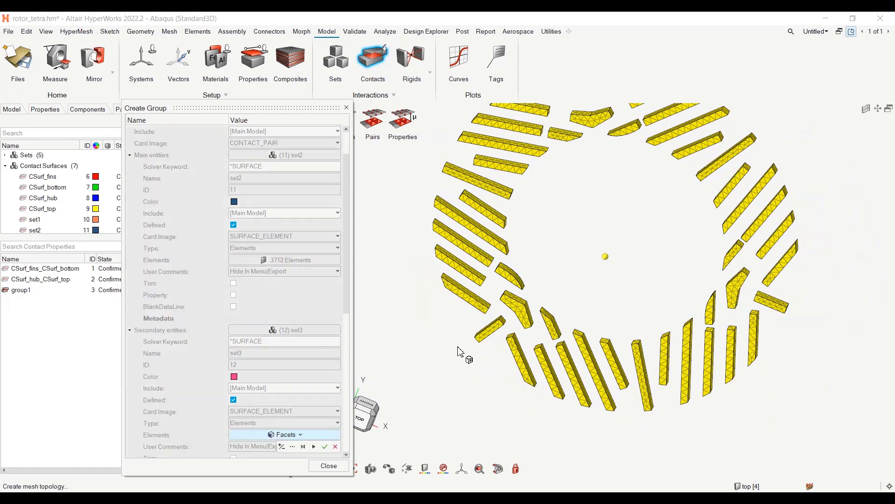
{"action": "left_click", "coordinate": [559, 324]}
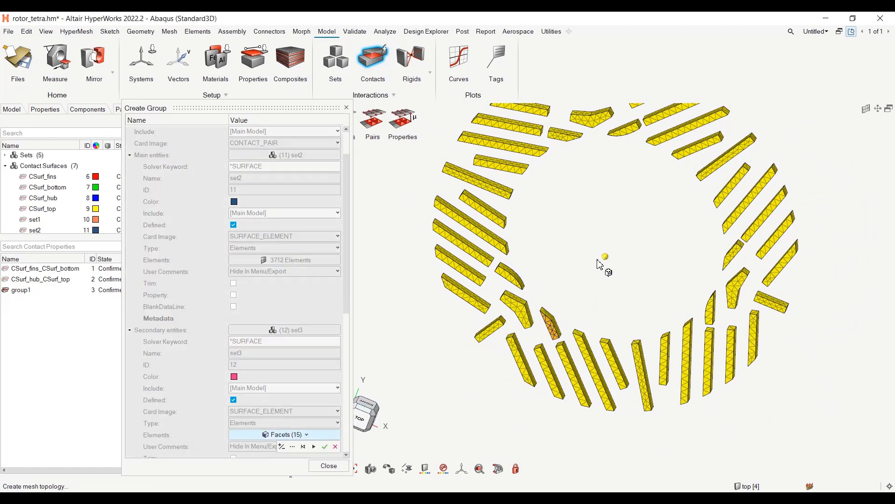
In the right-side view, window-select the facets along the disc-facing edge of all fins for the secondary surface
{"action": "left_click_drag", "start_coordinate": [601, 265], "coordinate": [598, 273], "text": "ctrl"}
{"action": "left_click", "coordinate": [369, 410]}
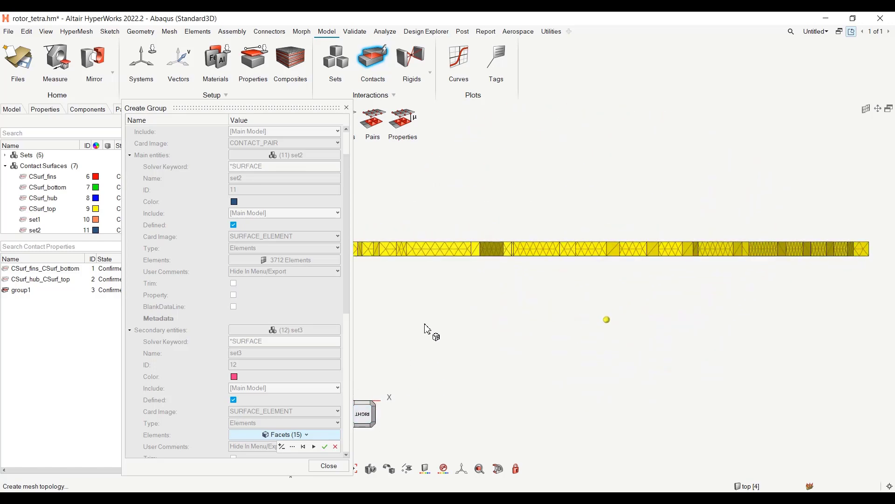
{"action": "scroll", "coordinate": [605, 316], "scroll_direction": "down", "scroll_amount": 2}
{"action": "right_click_drag", "start_coordinate": [531, 304], "coordinate": [496, 323], "text": "ctrl"}
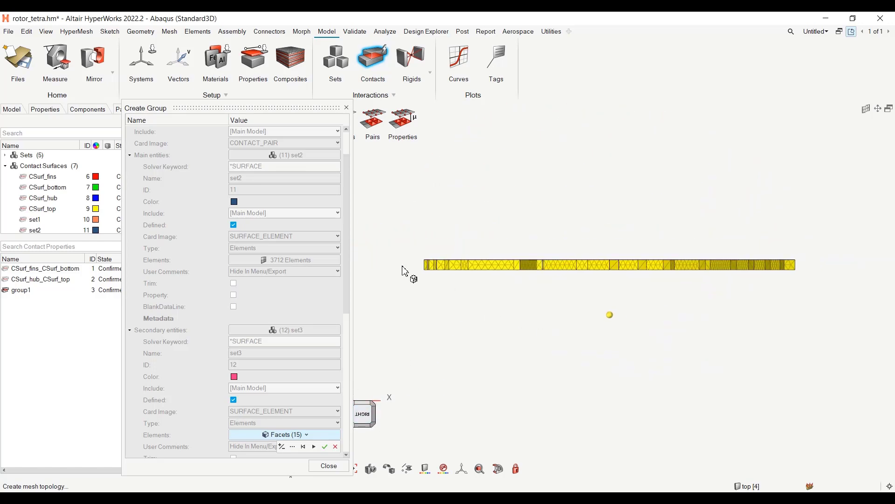
{"action": "left_click_drag", "start_coordinate": [408, 270], "coordinate": [803, 280]}
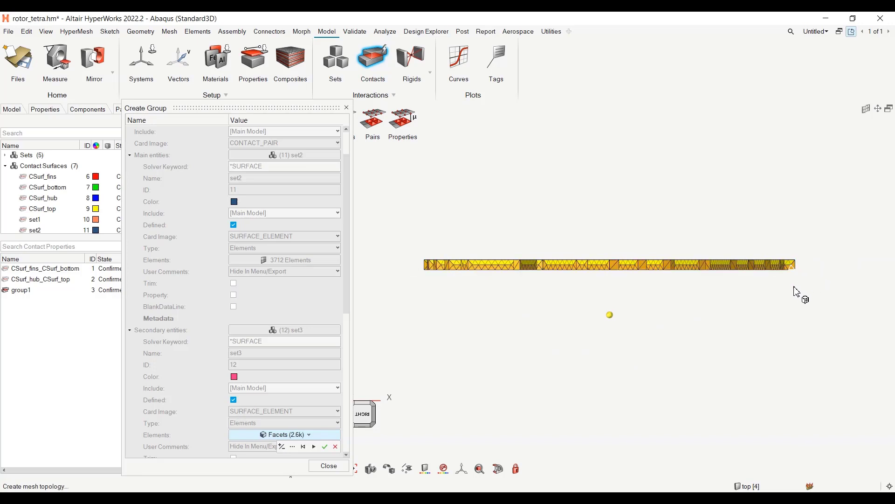
Reduce the selection to the flat disc-facing faces of the fins, accept it, and close the contact pair definition
{"action": "scroll", "coordinate": [791, 301], "scroll_direction": "up", "scroll_amount": 2}
{"action": "scroll", "coordinate": [753, 307], "scroll_direction": "down", "scroll_amount": 2}
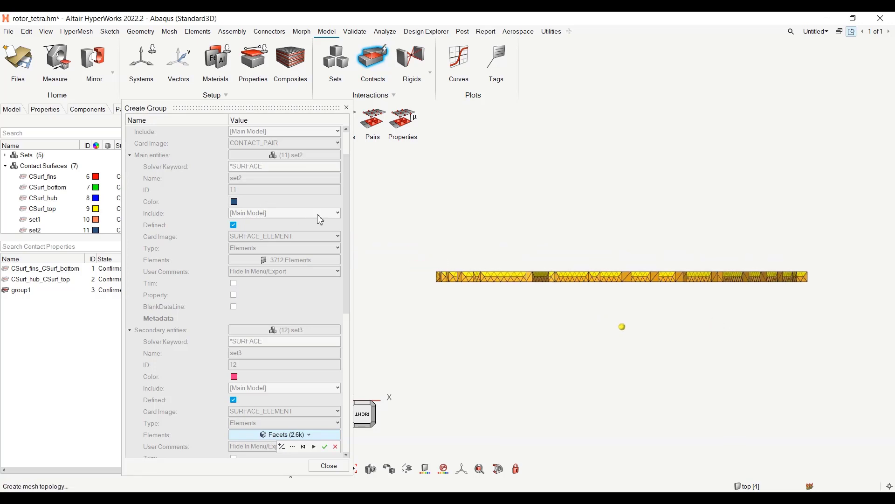
{"action": "left_click_drag", "start_coordinate": [388, 224], "coordinate": [592, 292]}
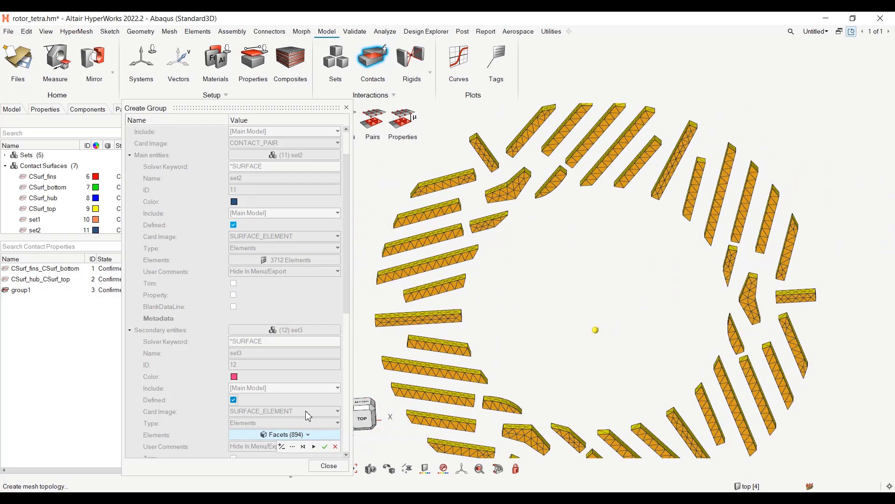
{"action": "left_click", "coordinate": [325, 446]}
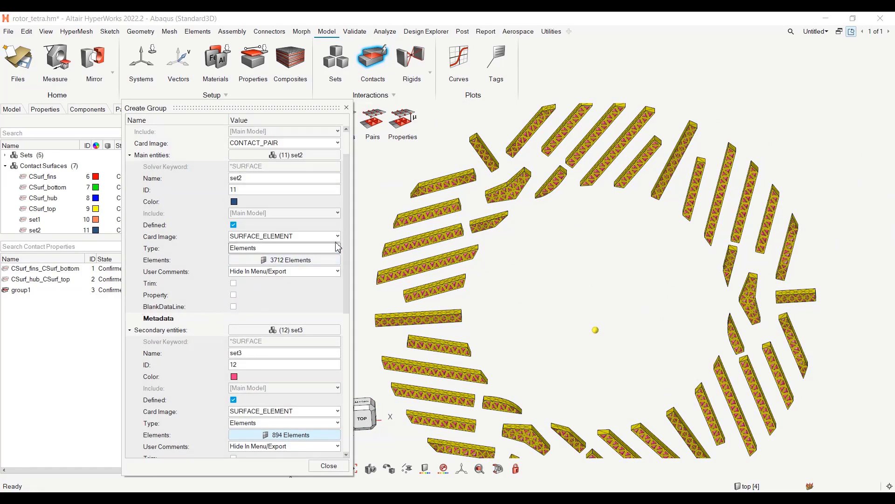
{"action": "left_click_drag", "start_coordinate": [348, 247], "coordinate": [348, 376]}
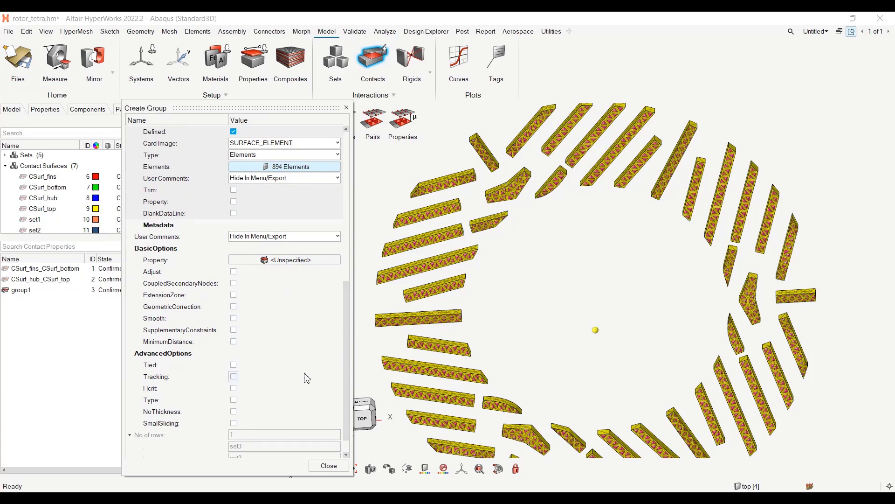
{"action": "left_click", "coordinate": [329, 466]}
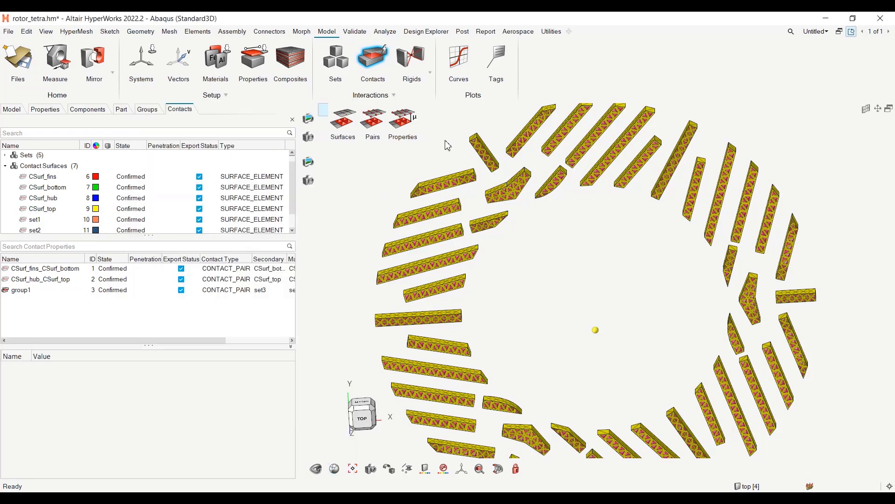
Review the new contact pair group1 to check its main and secondary surfaces
{"action": "left_click_drag", "start_coordinate": [660, 319], "coordinate": [560, 224], "text": "ctrl"}
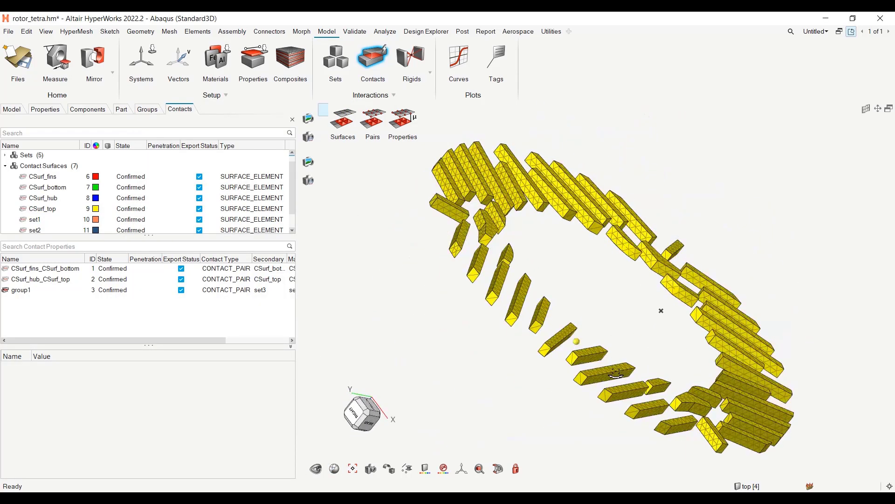
{"action": "left_click", "coordinate": [27, 293]}
{"action": "right_click", "coordinate": [27, 293]}
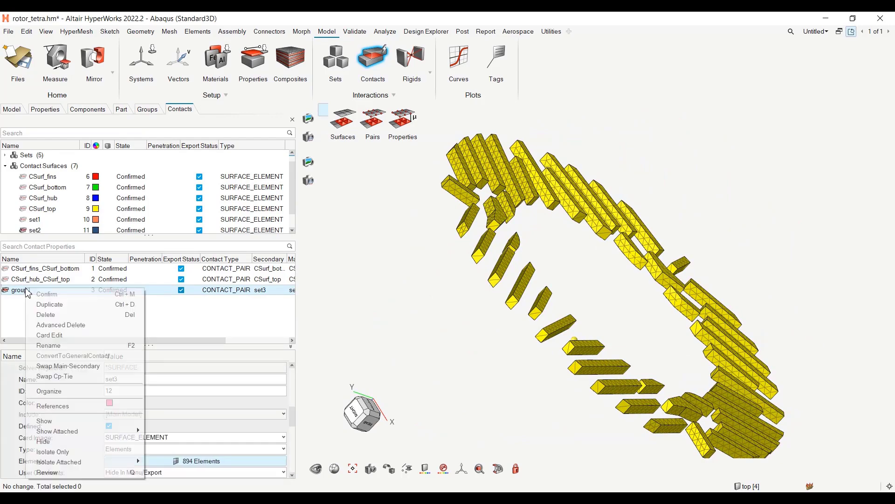
{"action": "left_click", "coordinate": [74, 470]}
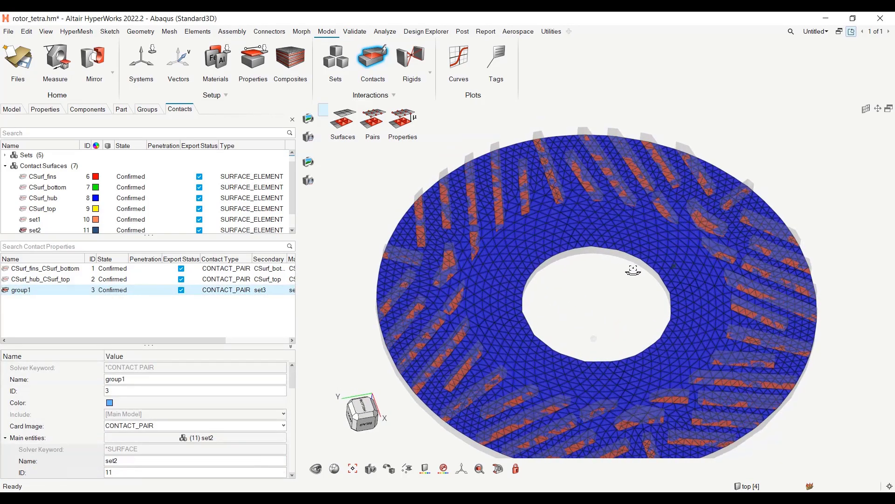